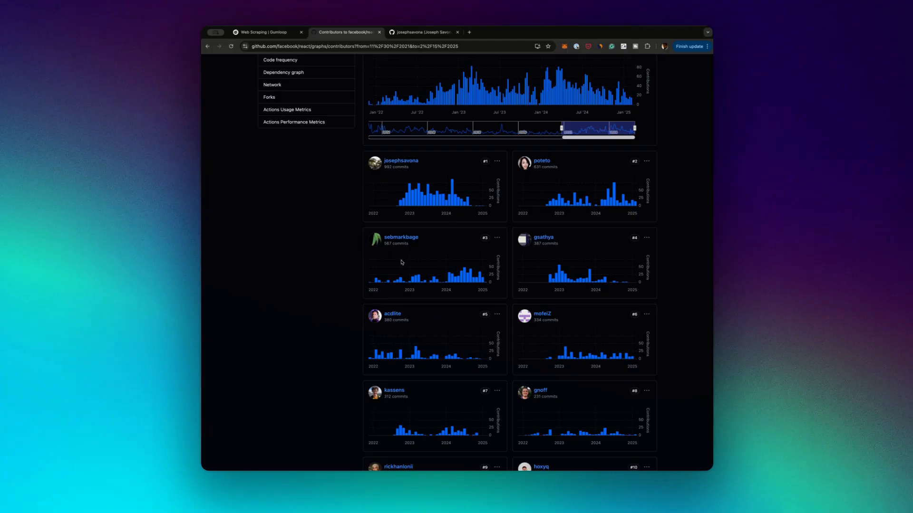
# Open the #7 facebook/react contributor's GitHub profile to check the listed company, and return to the contributor list
pyautogui.scroll(3, 402, 262)
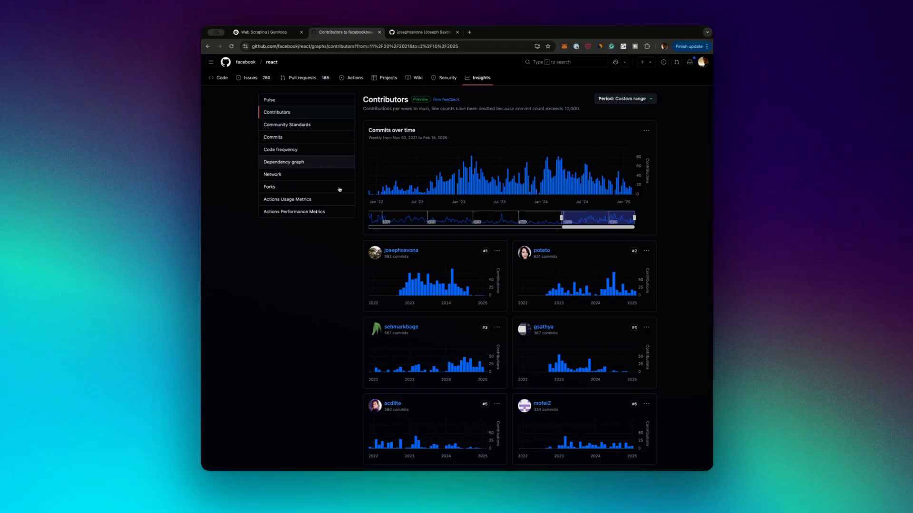
pyautogui.scroll(-20, 378, 267)
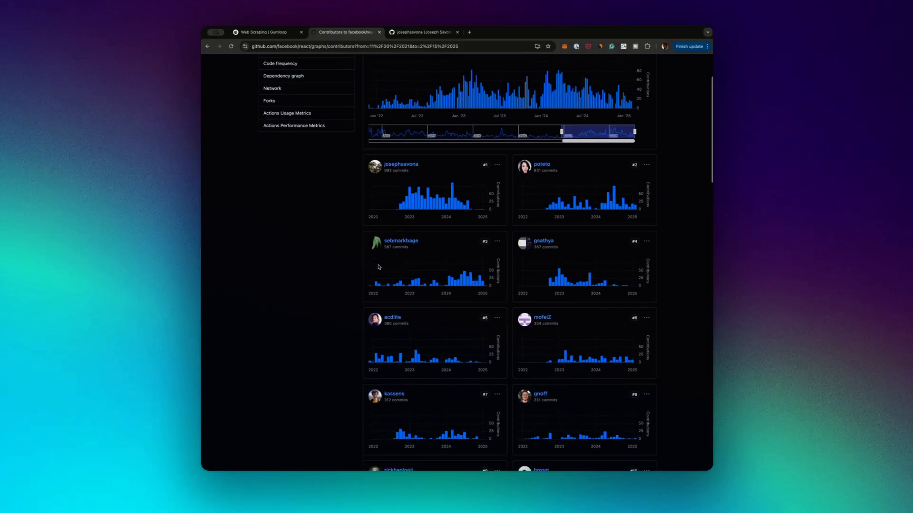
pyautogui.scroll(15, 378, 268)
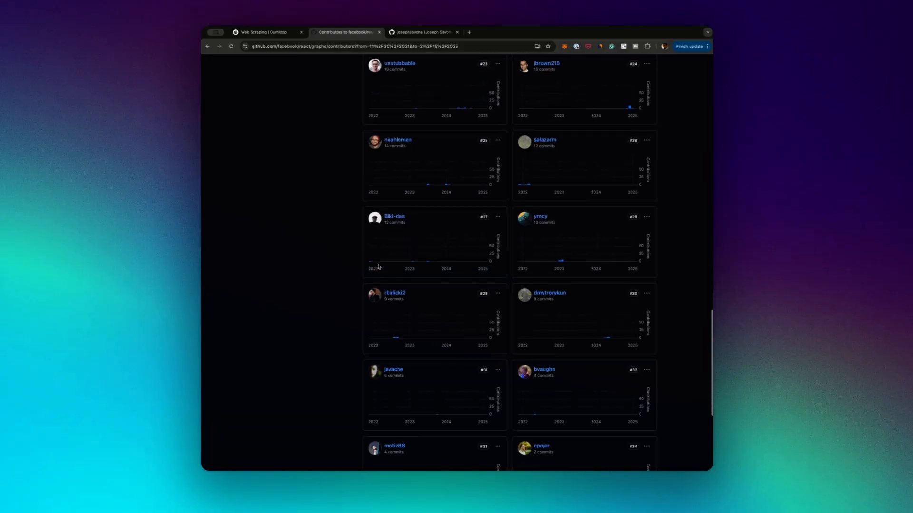
pyautogui.scroll(5, 378, 267)
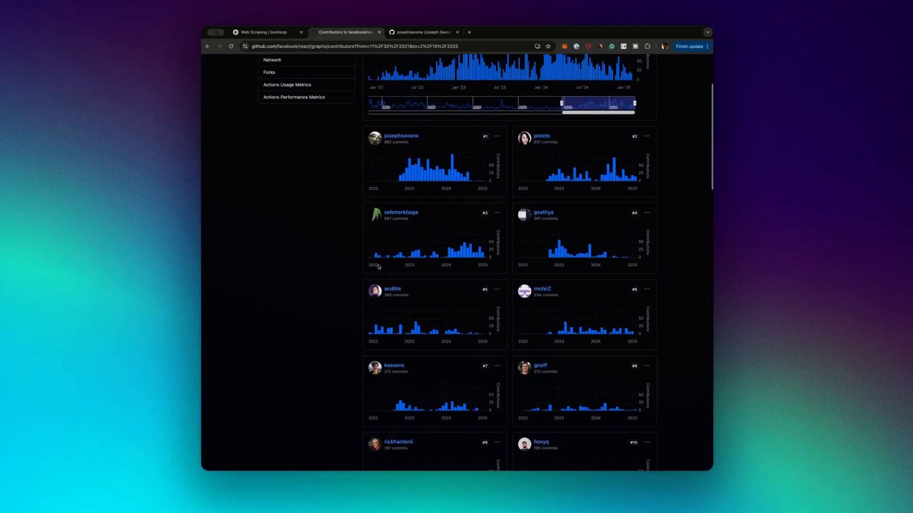
pyautogui.scroll(-1, 333, 264)
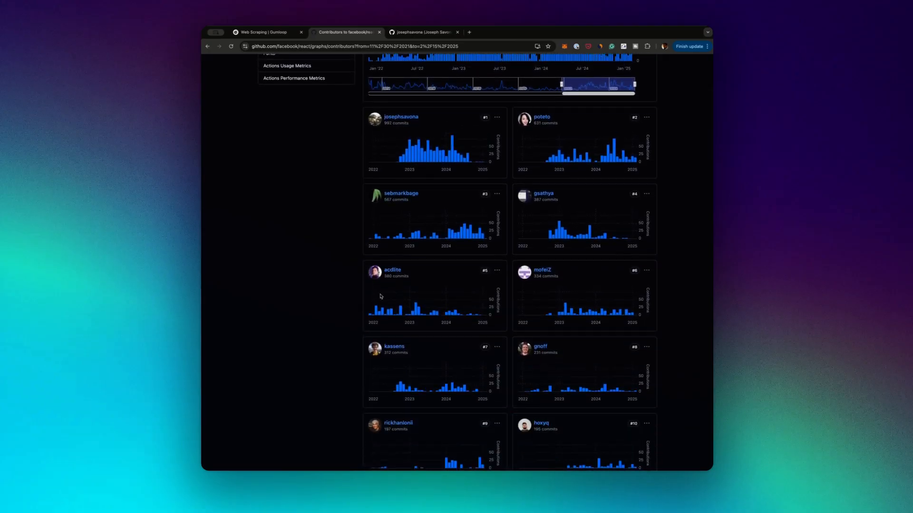
pyautogui.click(403, 348)
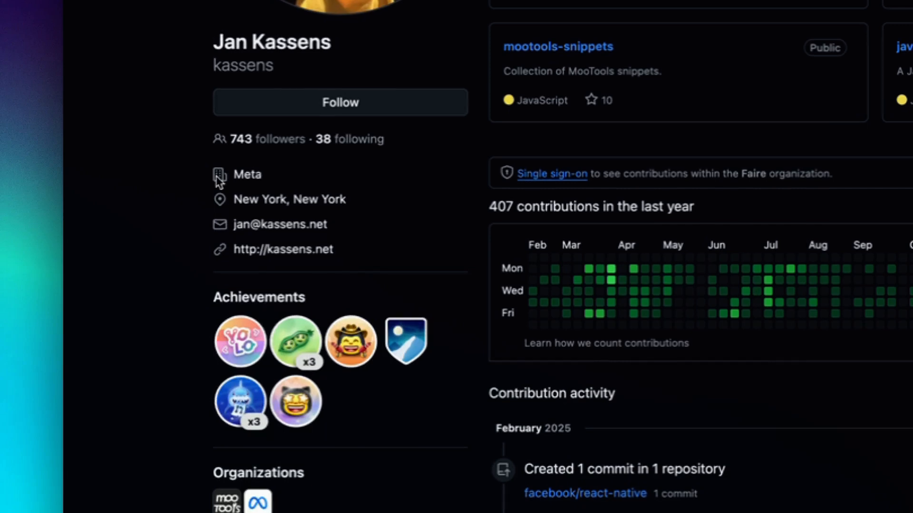
pyautogui.moveTo(265, 186); pyautogui.dragTo(251, 174)
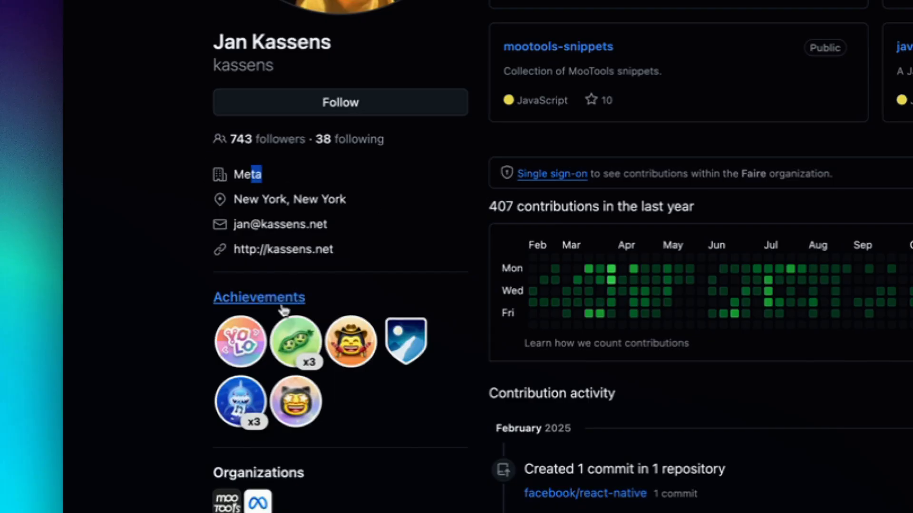
pyautogui.hscroll(-5, 717, 83)
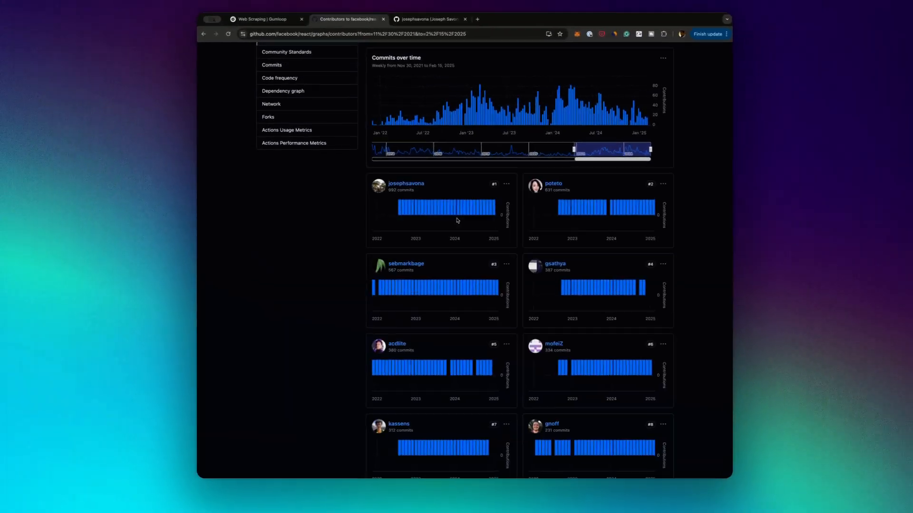
# Look through the full facebook/react contributor list and the commit charts, from the #1 contributor to the last one
pyautogui.scroll(-10, 457, 220)
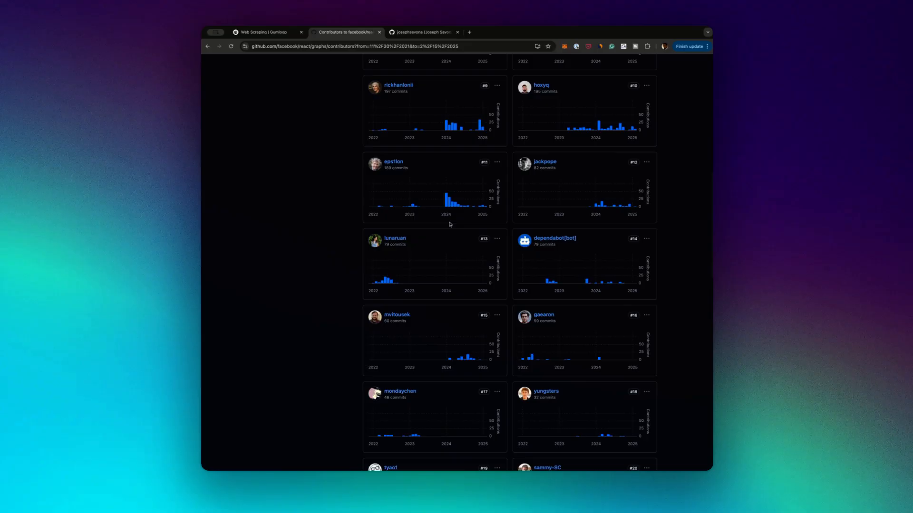
pyautogui.scroll(3, 450, 225)
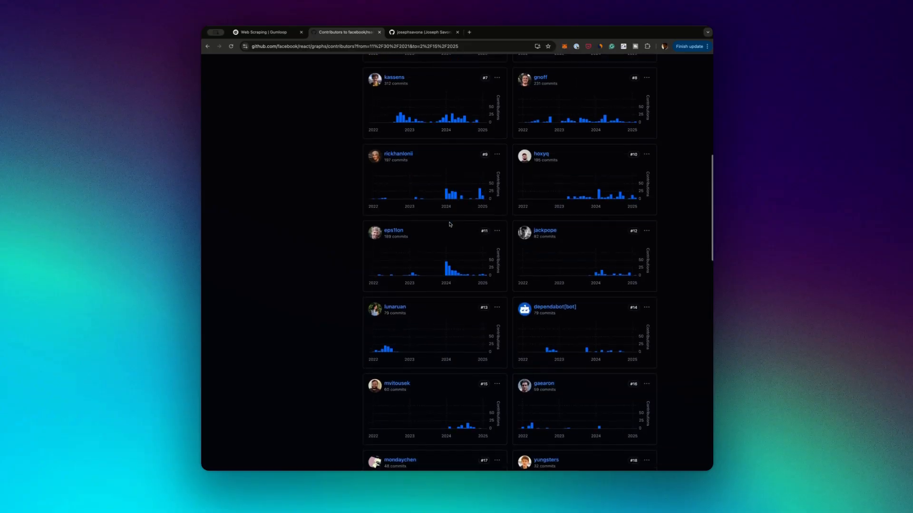
pyautogui.scroll(-5, 449, 225)
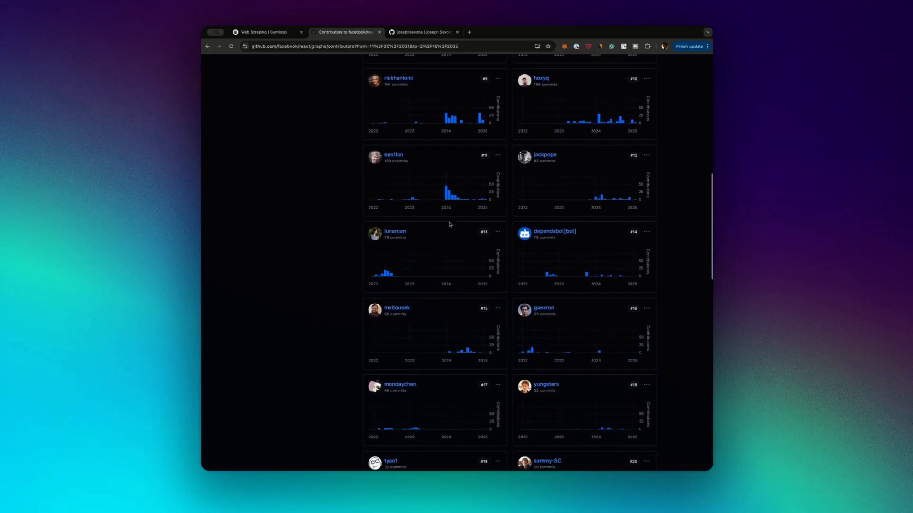
pyautogui.scroll(-20, 450, 225)
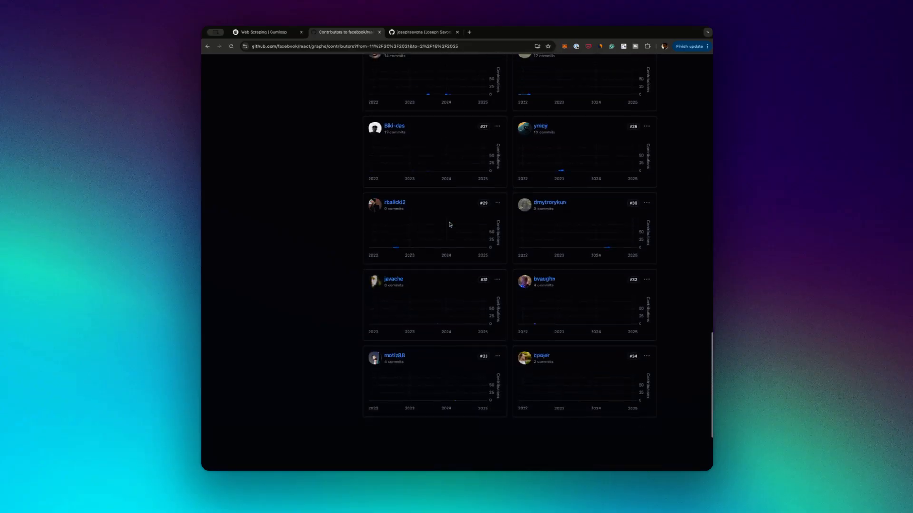
pyautogui.scroll(-3, 450, 224)
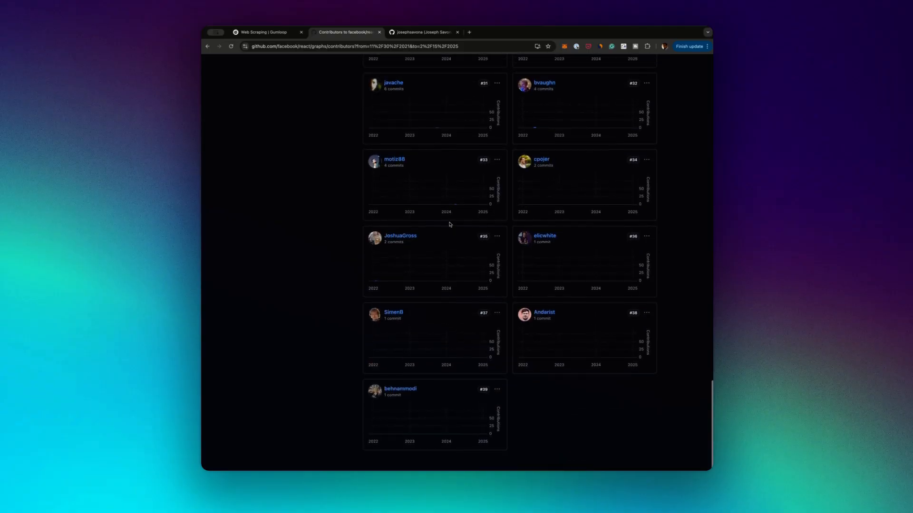
pyautogui.scroll(20, 450, 224)
pyautogui.scroll(10, 450, 224)
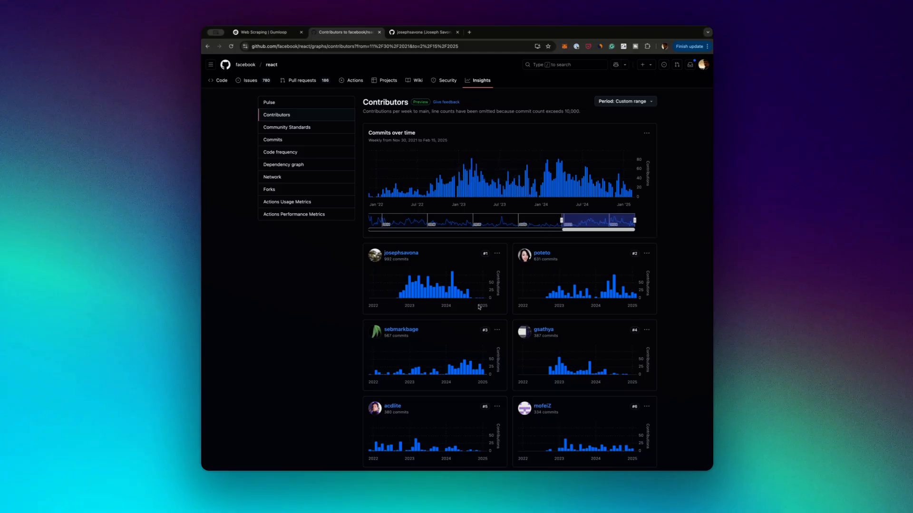
pyautogui.scroll(-20, 479, 307)
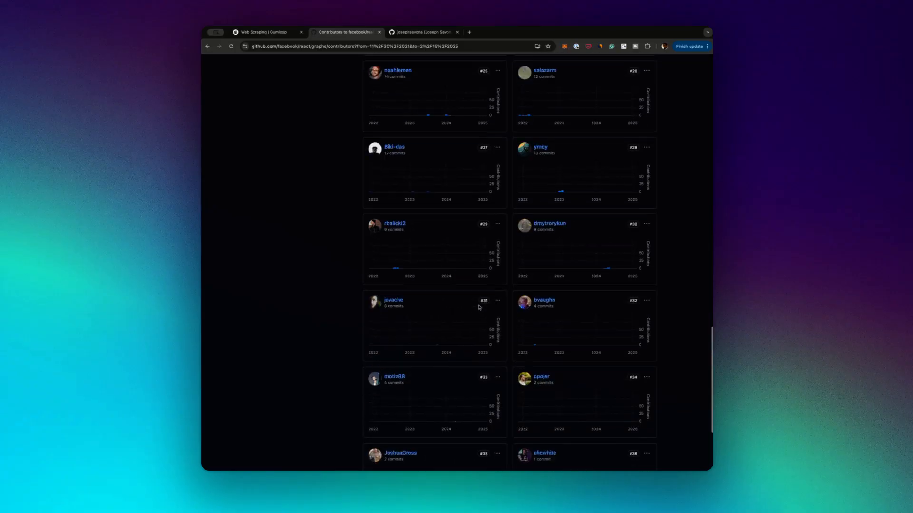
pyautogui.scroll(15, 479, 308)
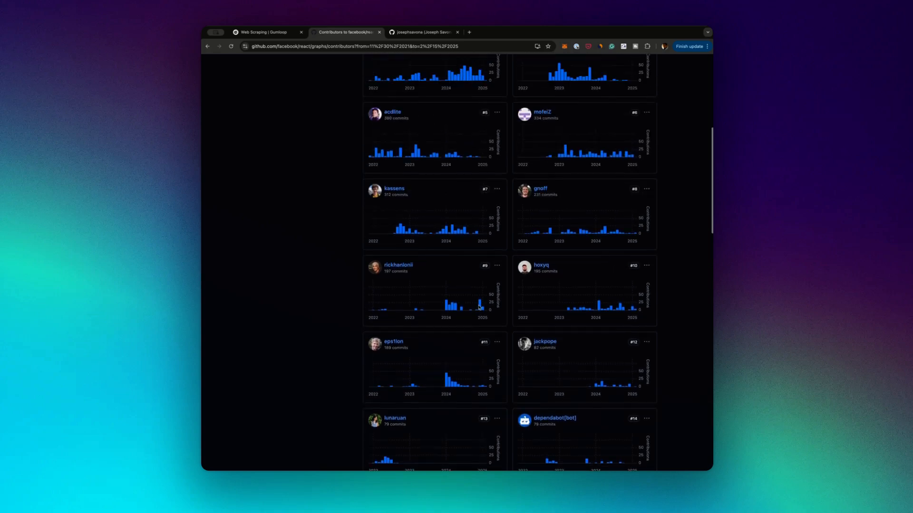
pyautogui.scroll(5, 480, 307)
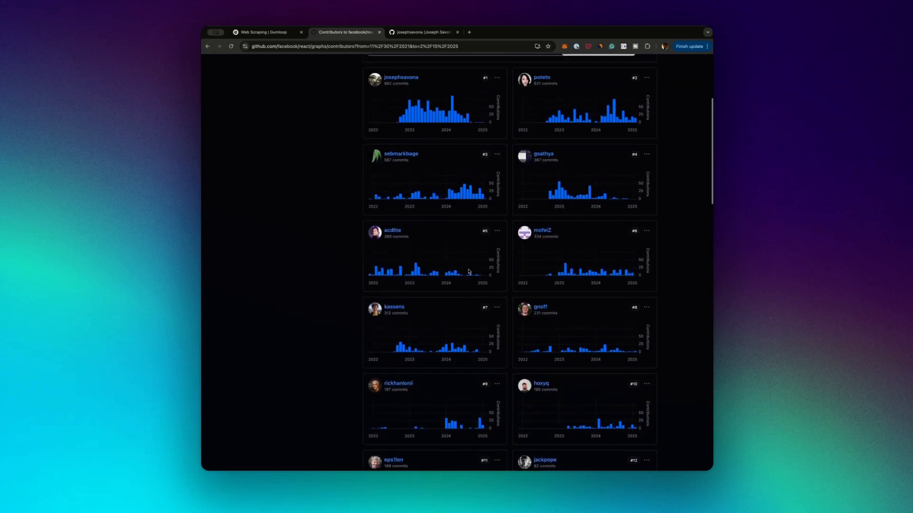
pyautogui.scroll(2, 468, 272)
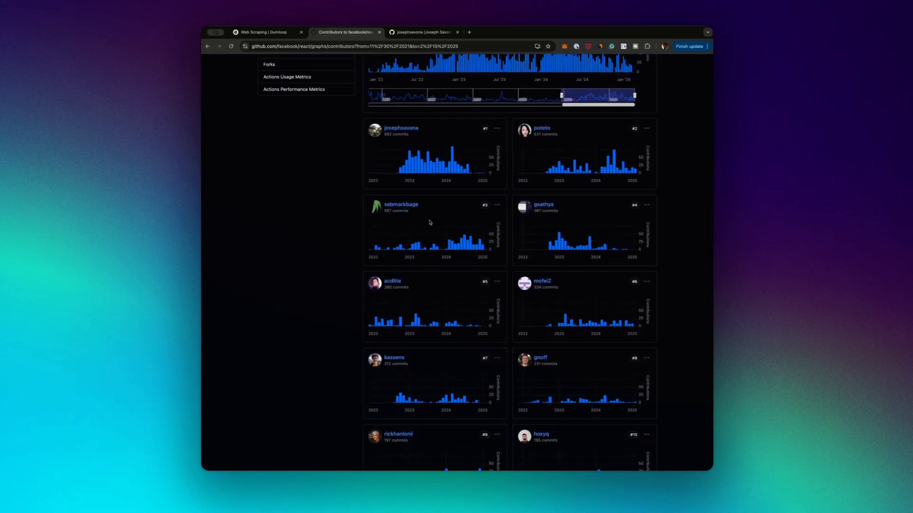
pyautogui.scroll(-1, 514, 306)
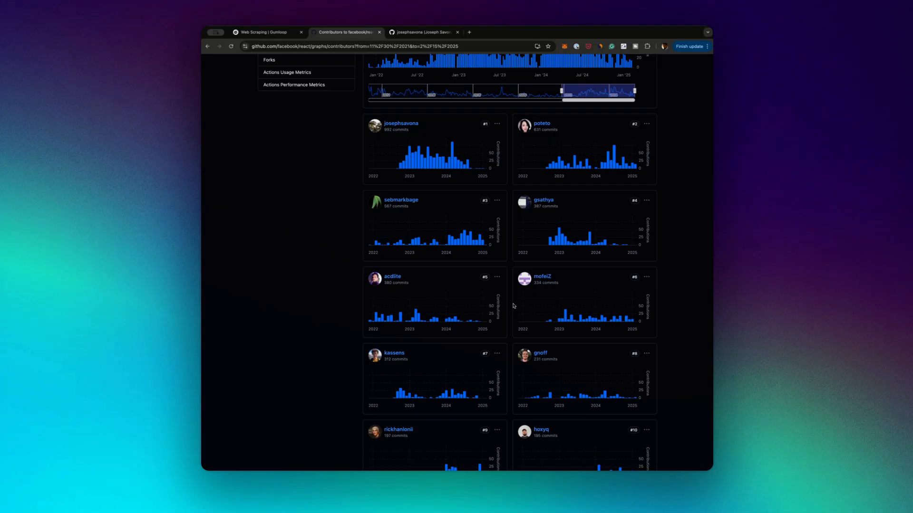
pyautogui.scroll(-2, 513, 306)
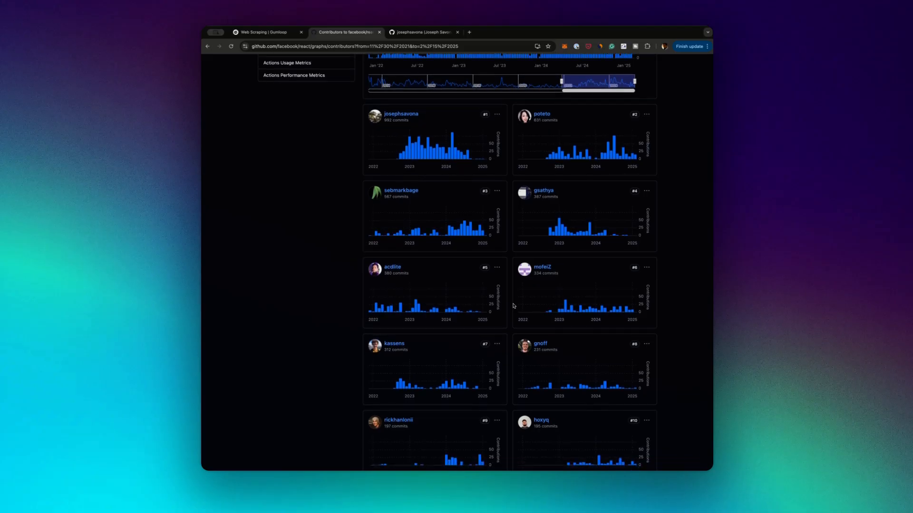
# Switch to the Web Scraping flow in Gumloop and look over its chain of nodes between the Input node and the last blue node
pyautogui.click(272, 34)
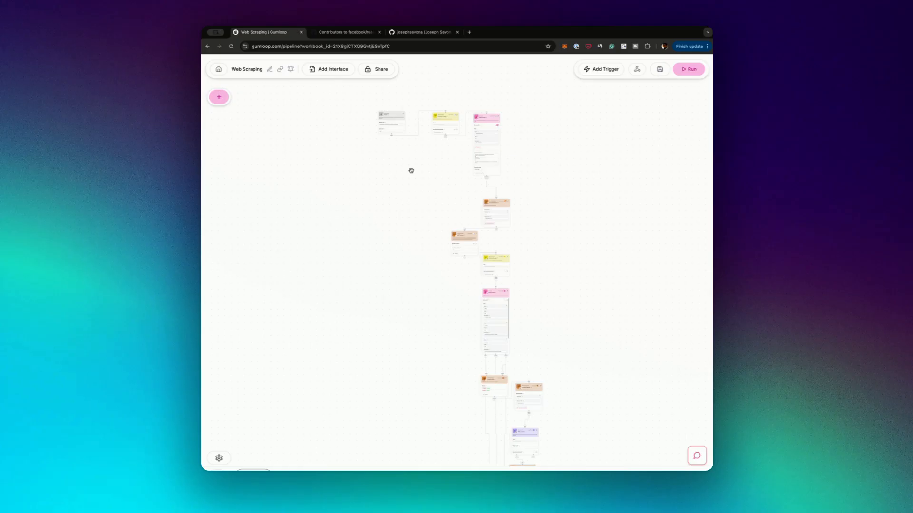
pyautogui.scroll(5, 411, 171)
pyautogui.moveTo(407, 141); pyautogui.dragTo(420, 222)
pyautogui.scroll(-10, 415, 222)
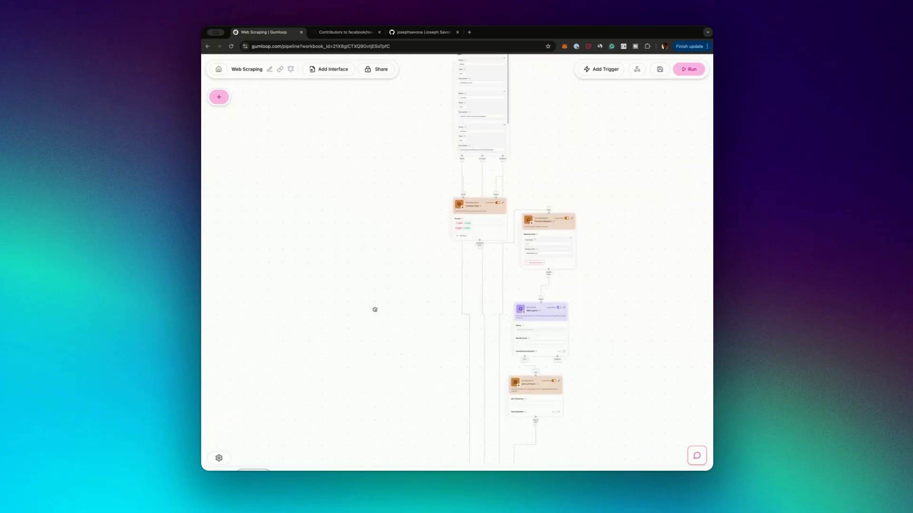
pyautogui.moveTo(375, 310); pyautogui.dragTo(366, 159)
pyautogui.moveTo(397, 204); pyautogui.dragTo(395, 308)
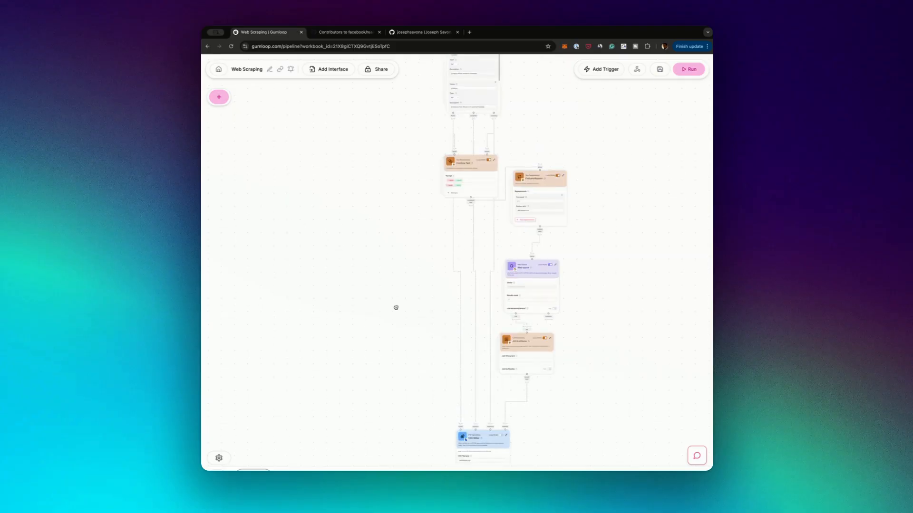
pyautogui.moveTo(377, 173); pyautogui.dragTo(383, 263)
pyautogui.moveTo(378, 193); pyautogui.dragTo(392, 271)
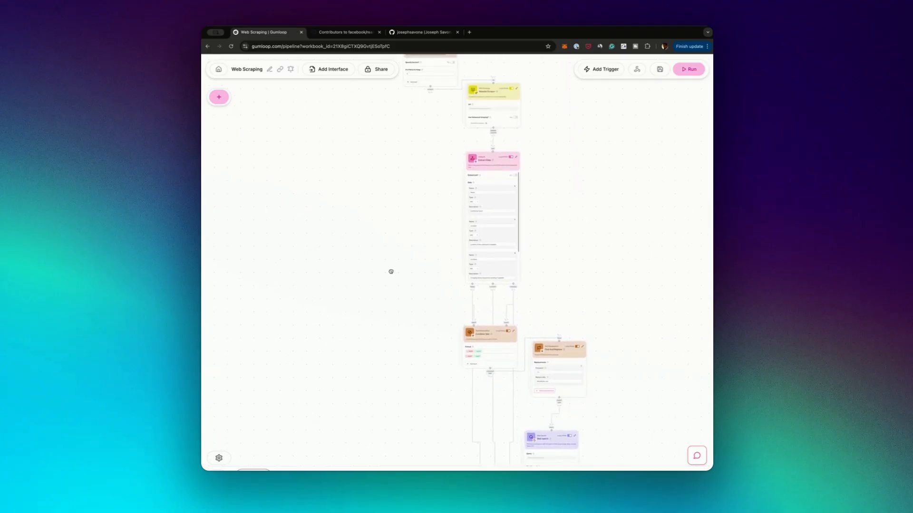
pyautogui.moveTo(359, 183); pyautogui.dragTo(409, 292)
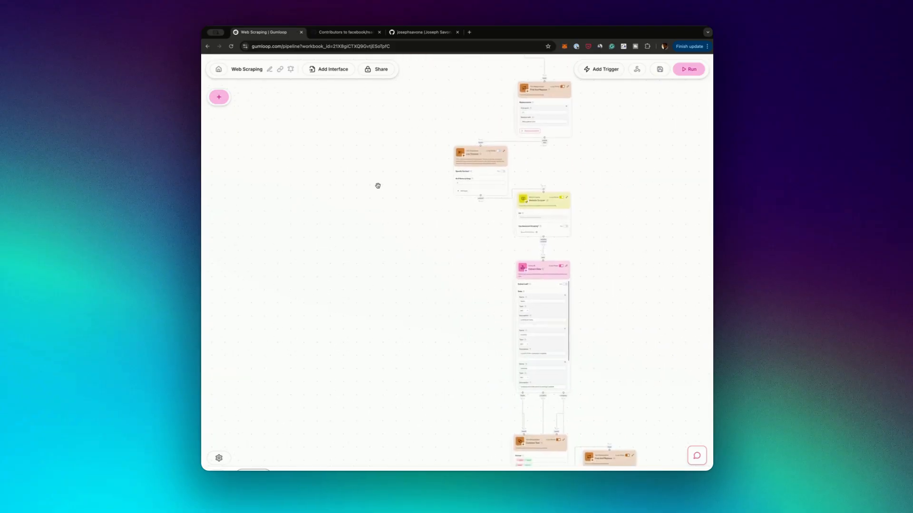
pyautogui.moveTo(378, 186); pyautogui.dragTo(377, 289)
pyautogui.moveTo(367, 164); pyautogui.dragTo(357, 334)
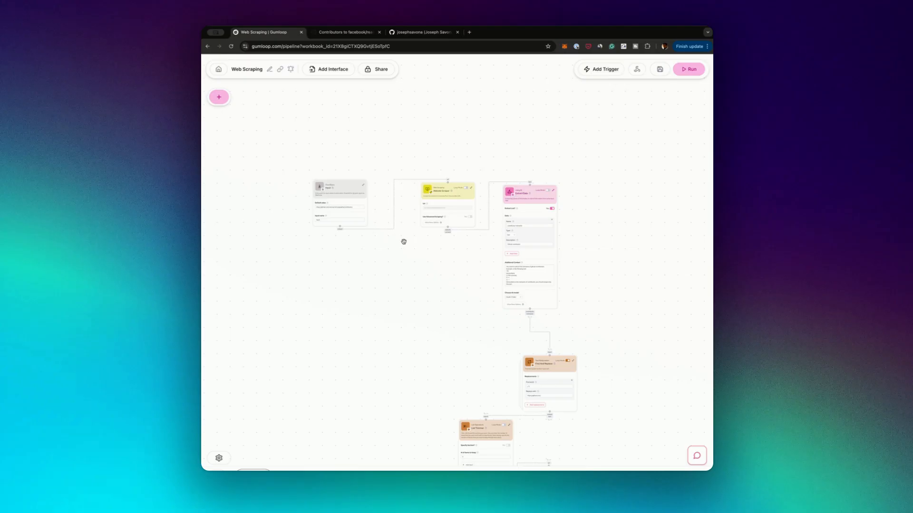
# Copy the URL of the facebook/react contributors page and set it as the default value of the flow's Input node
pyautogui.hotkey('ctrl', 'Tab')
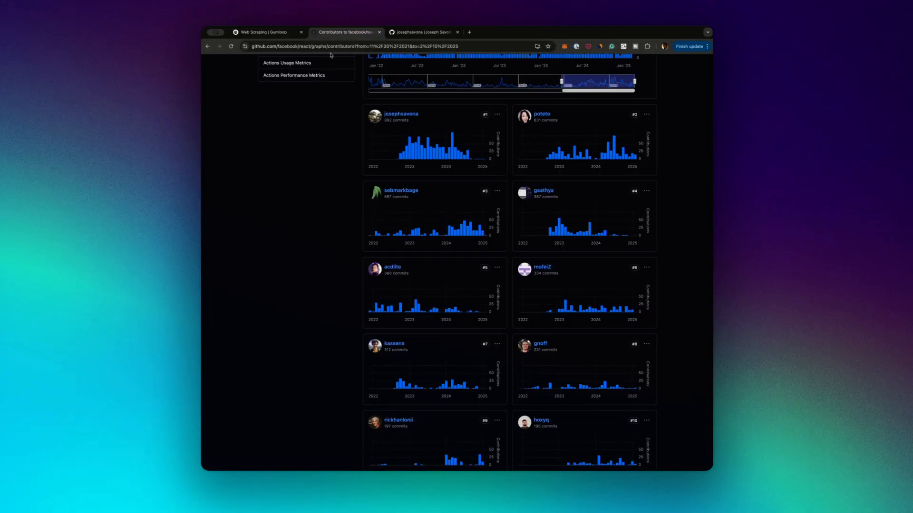
pyautogui.click(329, 46)
pyautogui.hotkey('ctrl', 'c')
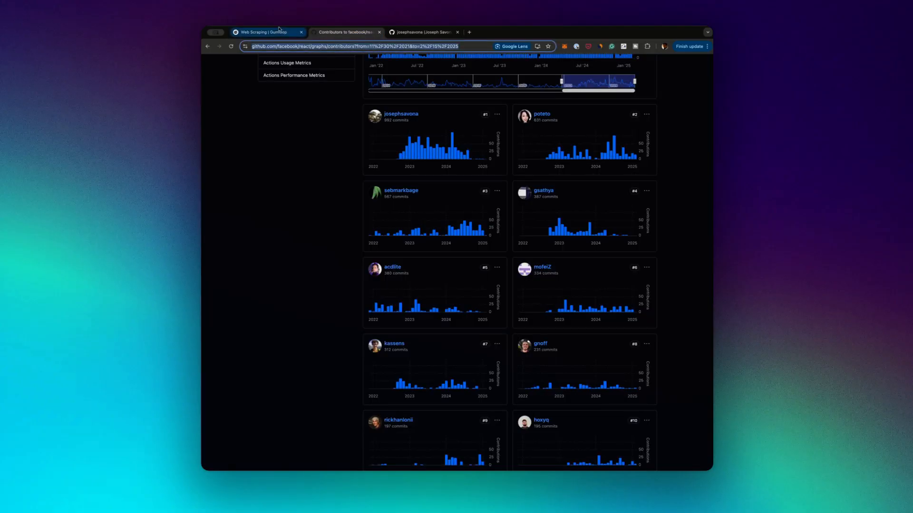
pyautogui.click(274, 33)
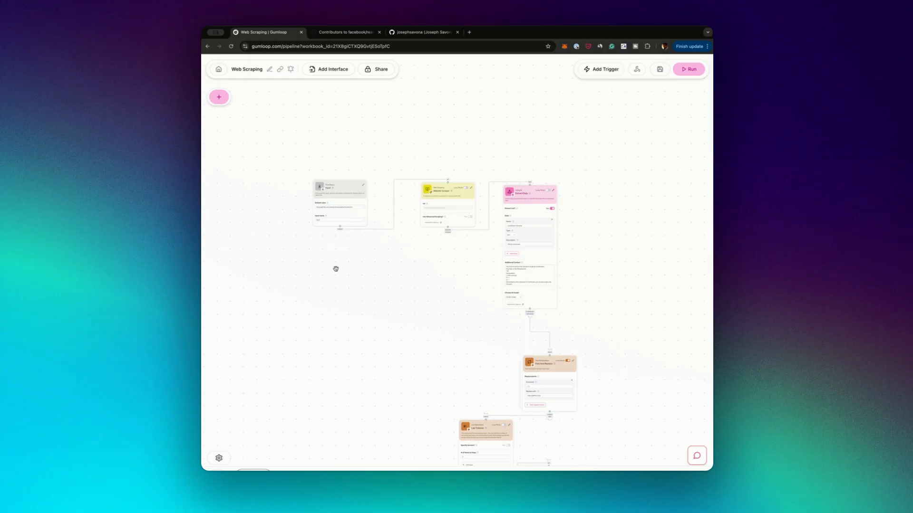
pyautogui.scroll(5, 336, 261)
pyautogui.moveTo(287, 196); pyautogui.dragTo(398, 282)
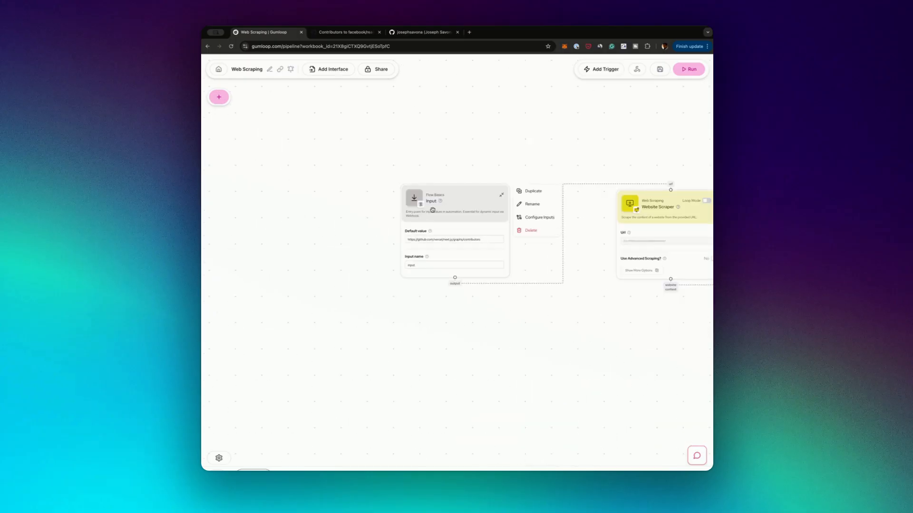
pyautogui.click(454, 240)
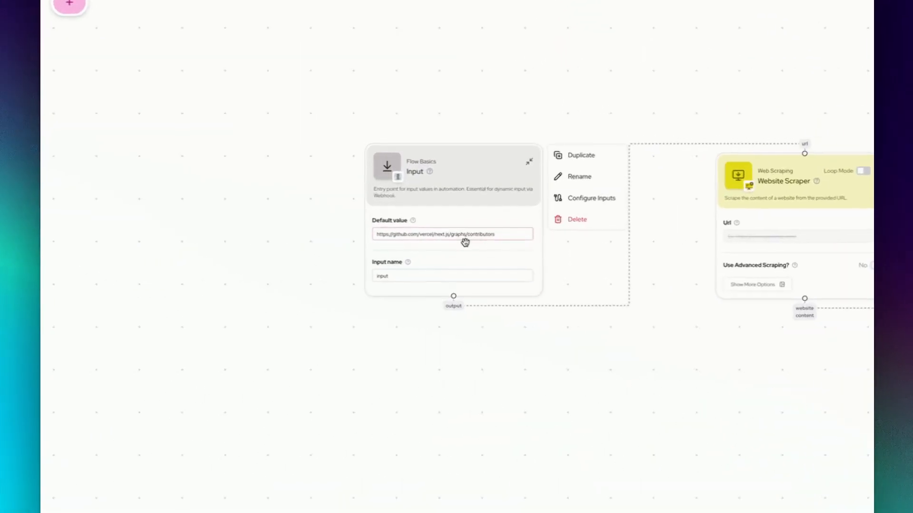
pyautogui.click(461, 241)
pyautogui.hotkey('ctrl', 'a')
pyautogui.hotkey('ctrl', 'v')
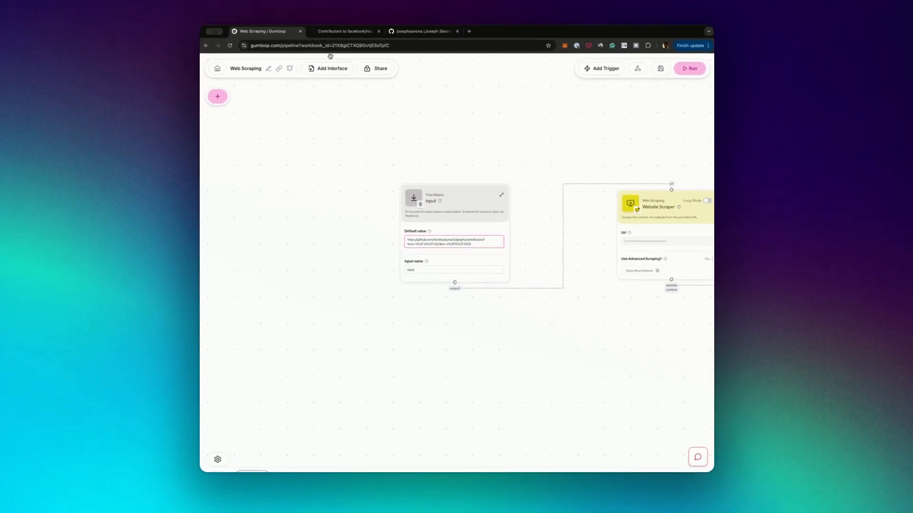
# Compare with the source contributors page and examine the Website Scraper node connected after the Input node
pyautogui.click(344, 31)
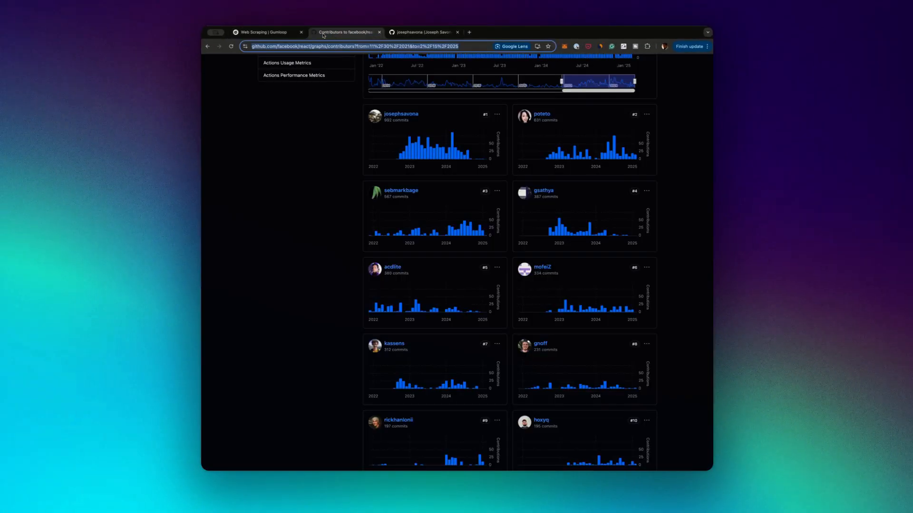
pyautogui.click(266, 33)
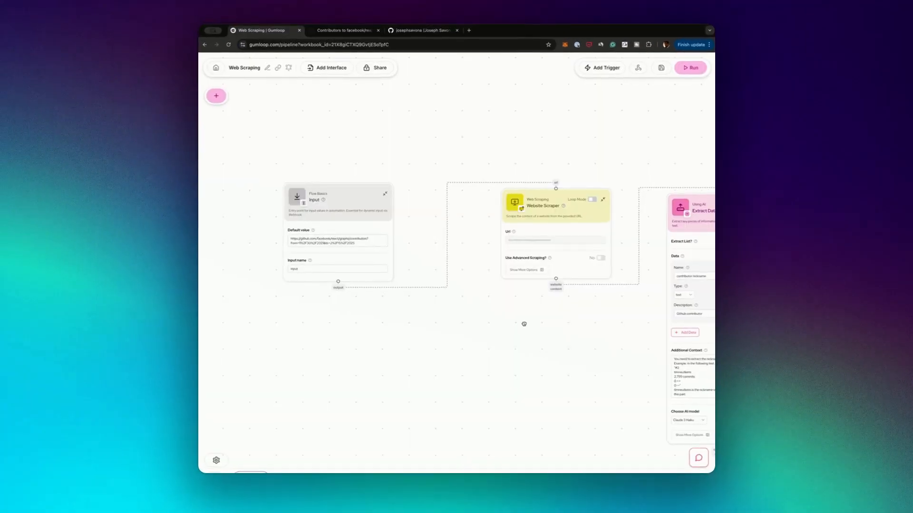
pyautogui.moveTo(524, 325); pyautogui.dragTo(431, 320)
pyautogui.moveTo(434, 216)
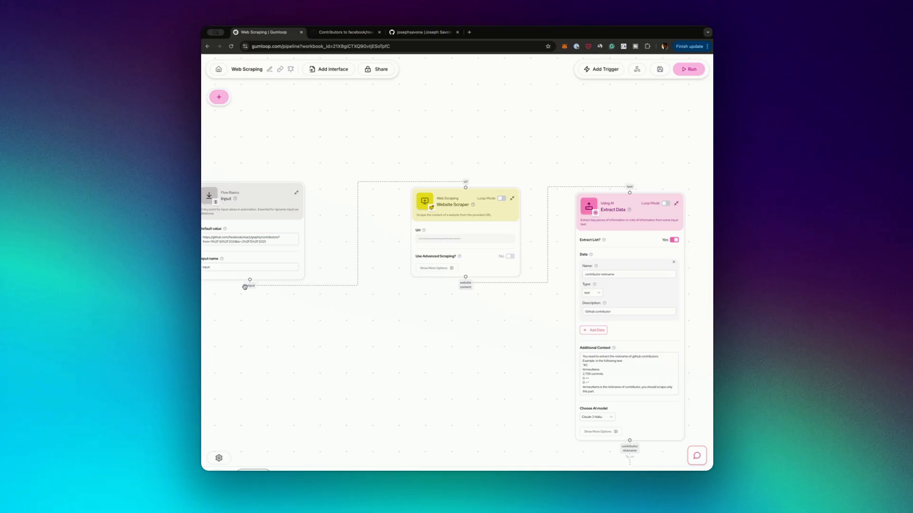
pyautogui.moveTo(448, 190)
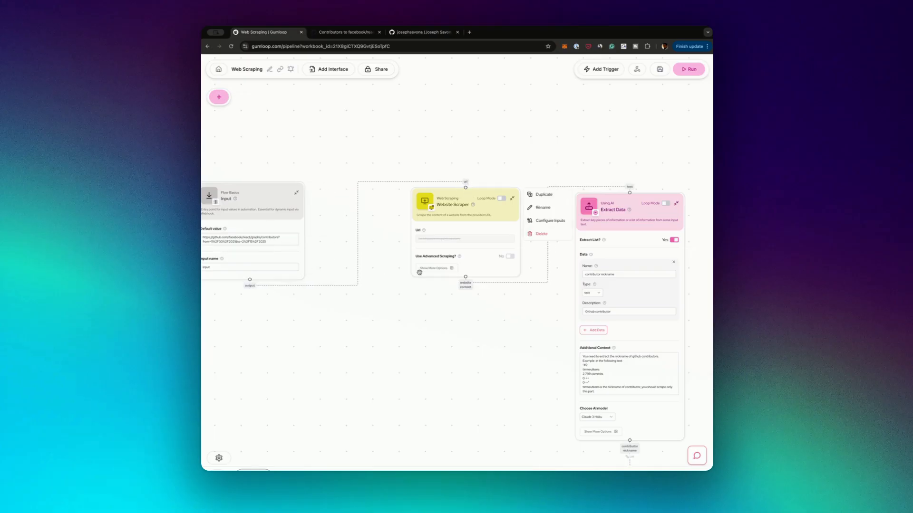
# Examine the Extract Data node connected after the Website Scraper, including its Additional Context and its link to Find And Replace
pyautogui.moveTo(533, 306); pyautogui.dragTo(463, 246)
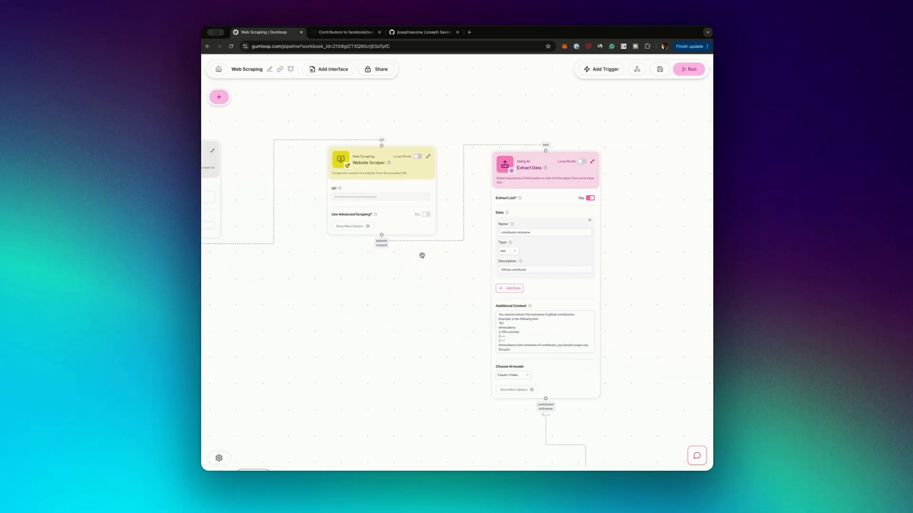
pyautogui.click(552, 331)
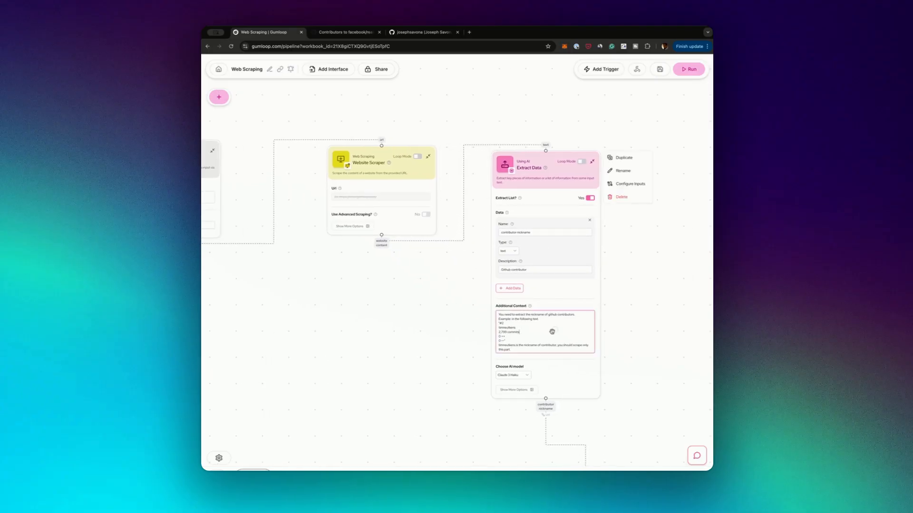
pyautogui.scroll(-1, 552, 332)
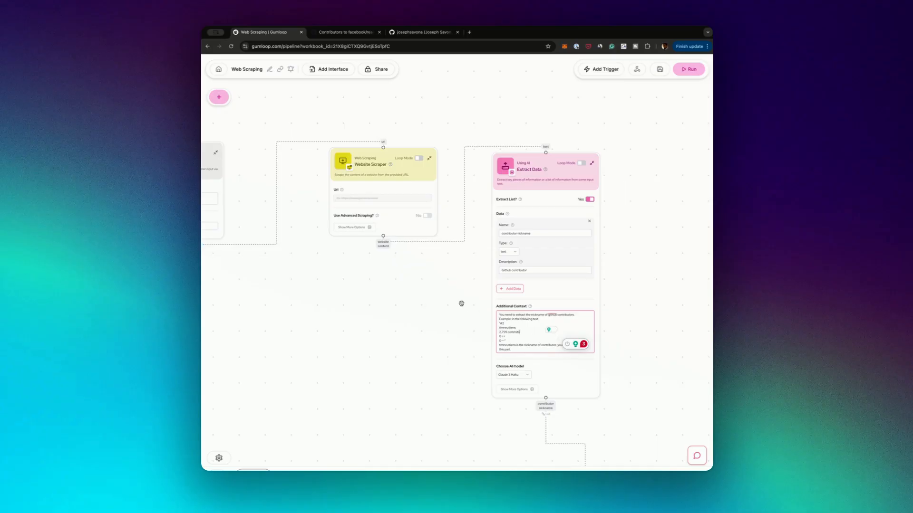
pyautogui.scroll(-2, 461, 301)
pyautogui.click(505, 210)
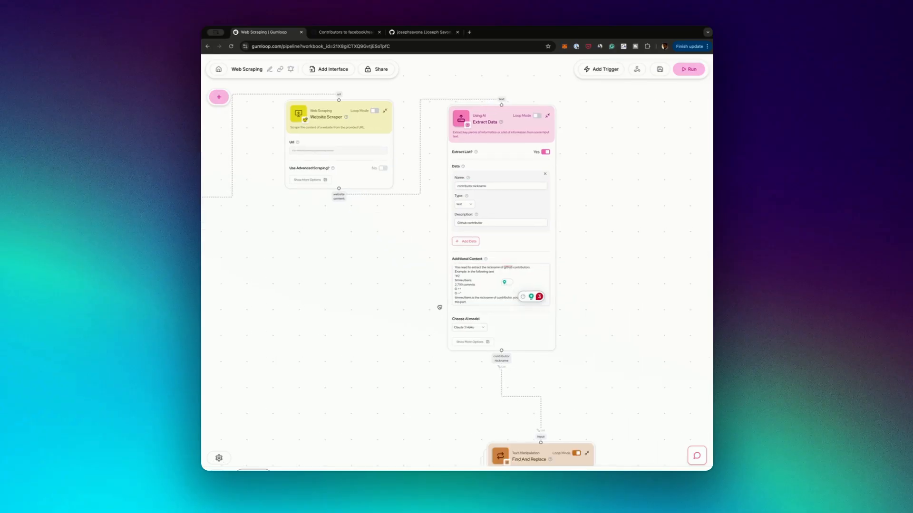
pyautogui.scroll(-3, 440, 308)
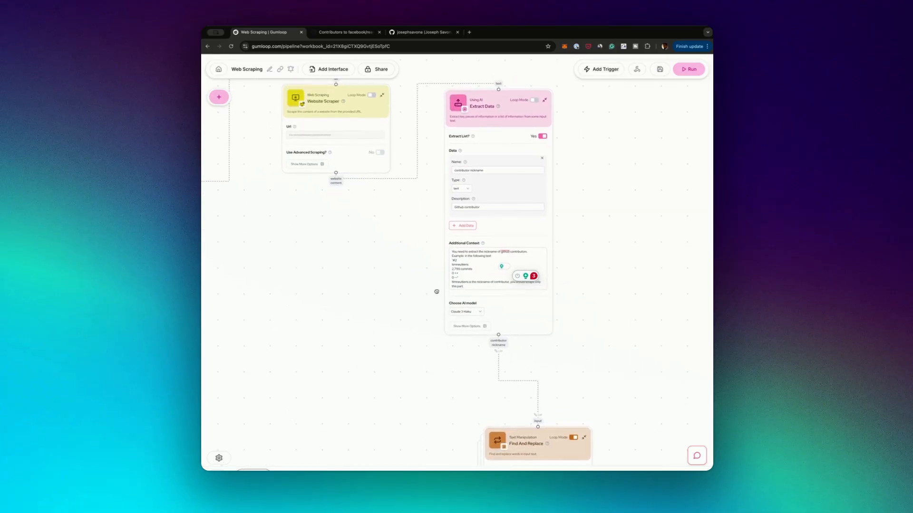
pyautogui.scroll(3, 437, 292)
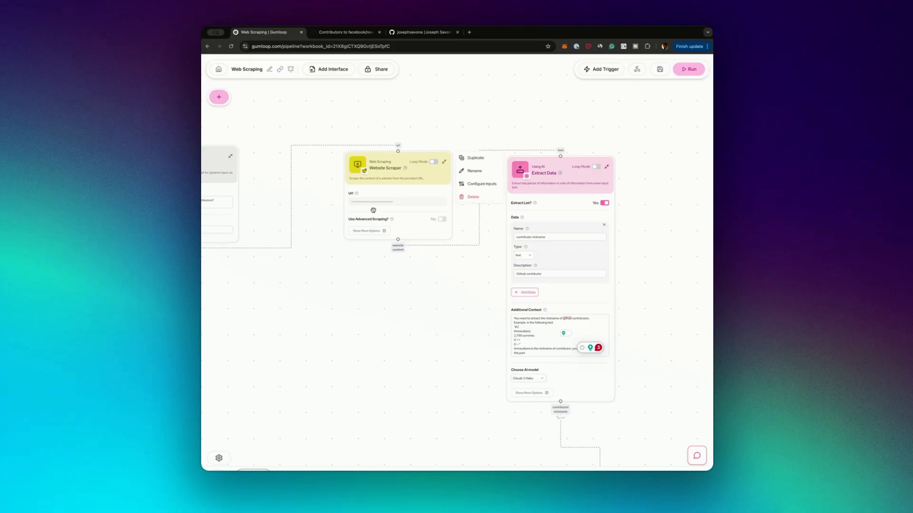
# Open the #3 contributor's GitHub profile from the facebook/react contributors page and compare its URL with the nickname in the list
pyautogui.click(356, 32)
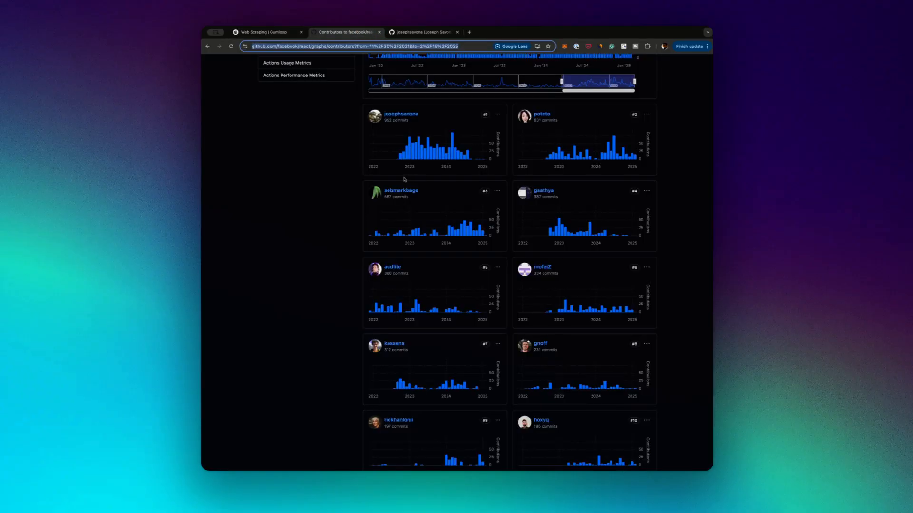
pyautogui.doubleClick(386, 191)
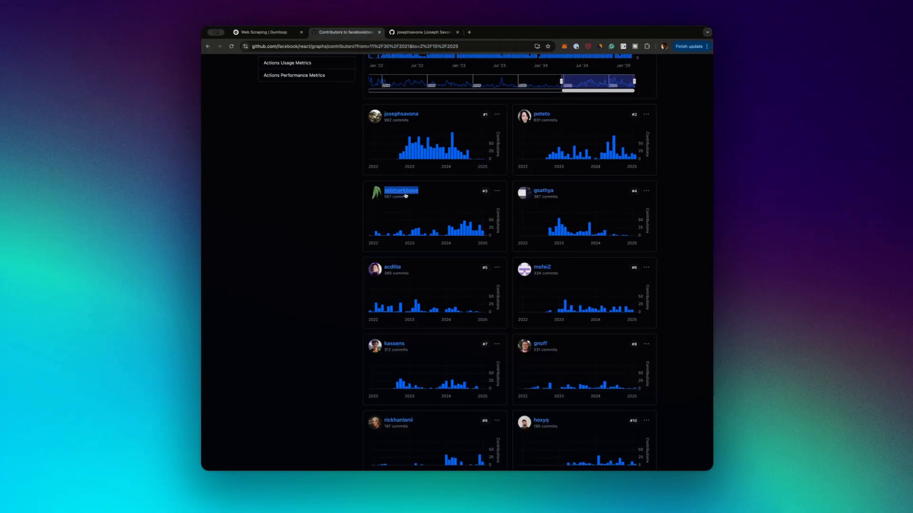
pyautogui.keyDown('super'); pyautogui.click(404, 192); pyautogui.keyUp('super')
pyautogui.click(405, 34)
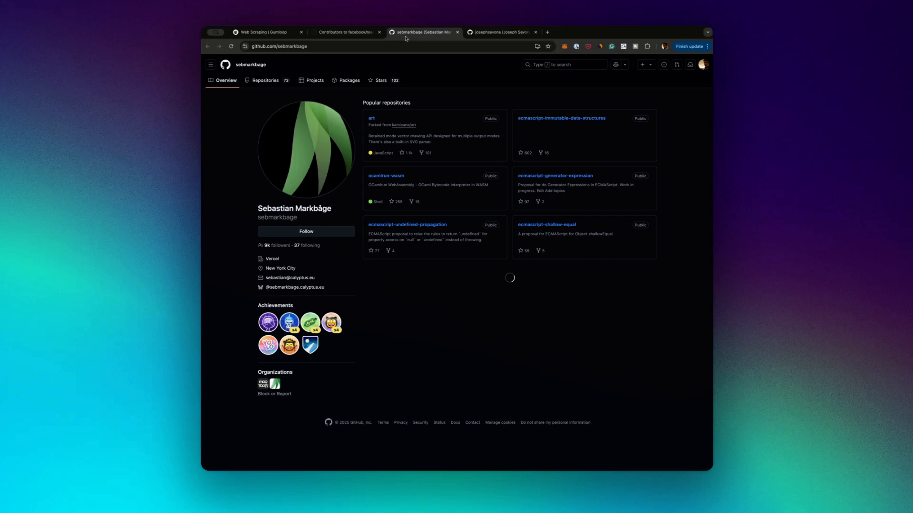
pyautogui.click(309, 45)
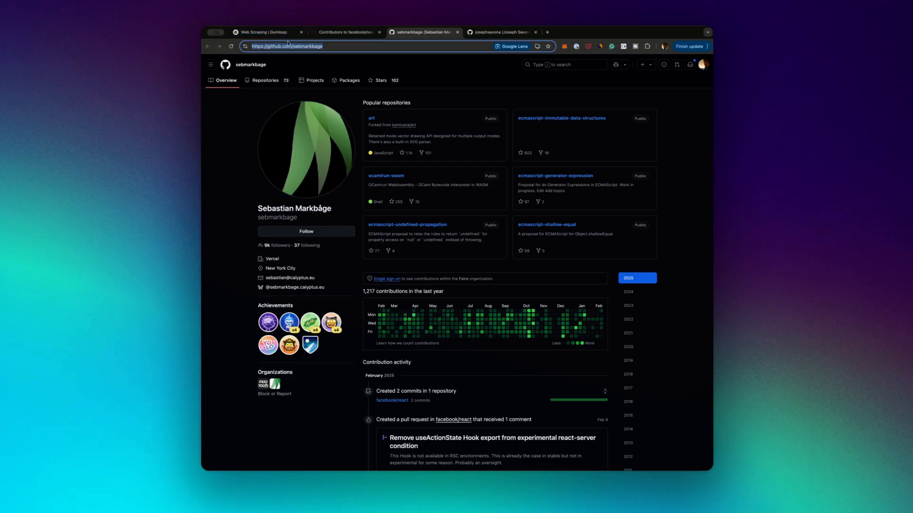
pyautogui.click(330, 34)
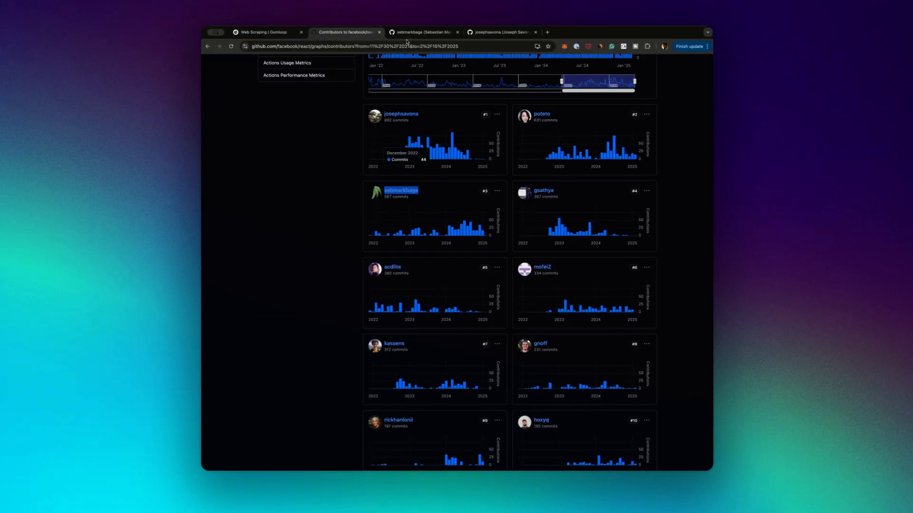
pyautogui.click(419, 32)
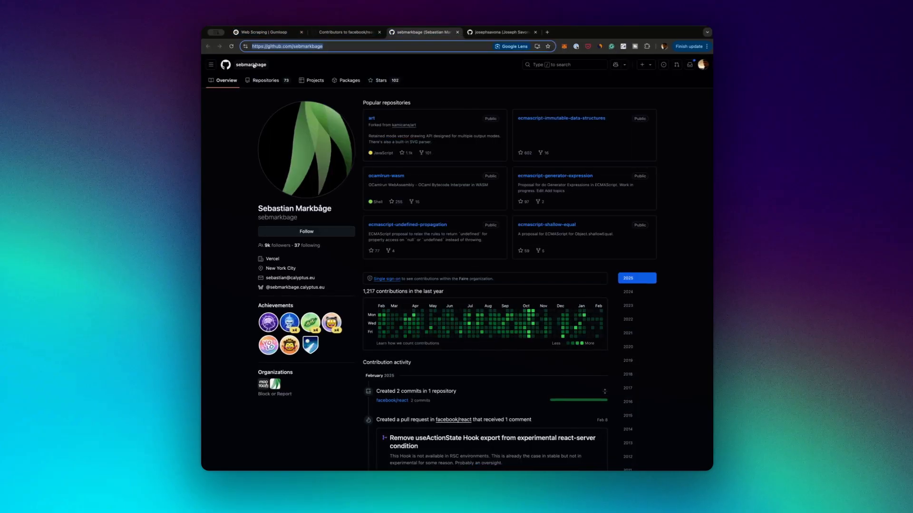
# Switch back to the Web Scraping flow in Gumloop, check the Extract Data node's data name, and run the flow
pyautogui.click(276, 33)
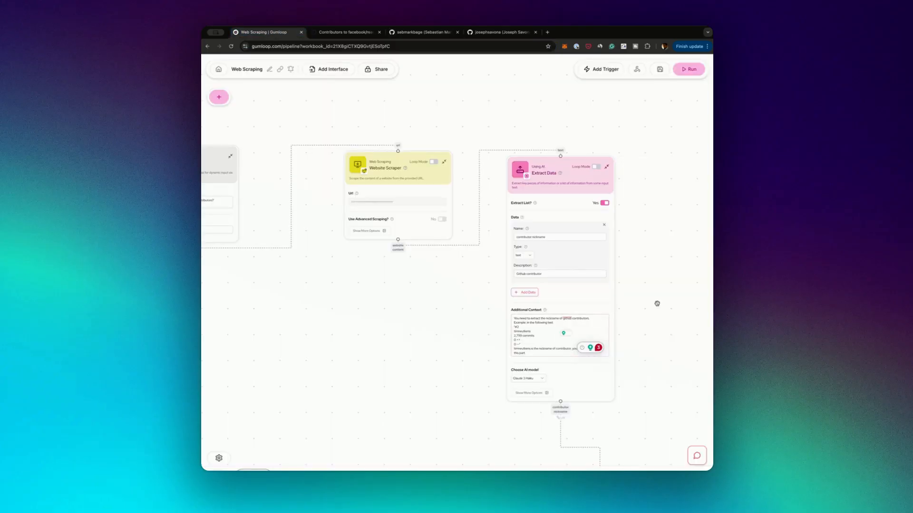
pyautogui.scroll(-3, 644, 304)
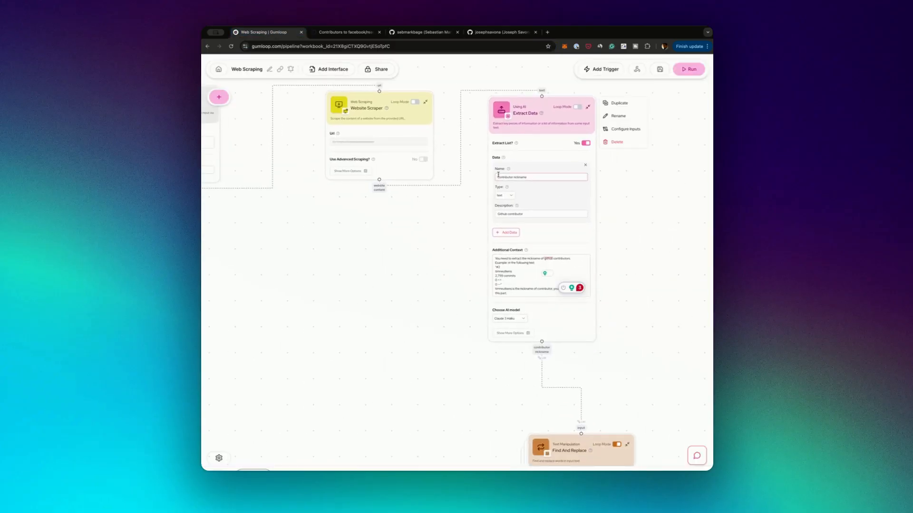
pyautogui.moveTo(499, 175); pyautogui.dragTo(557, 179)
pyautogui.click(685, 69)
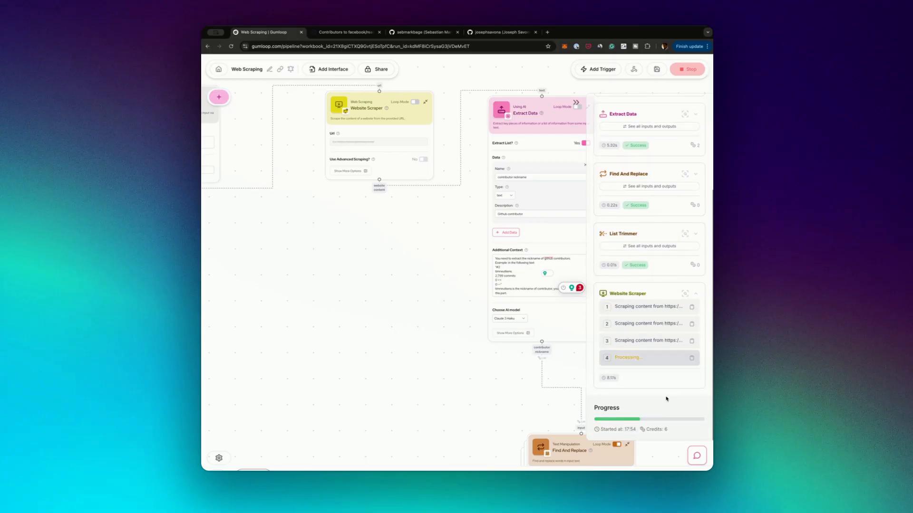
# Look through the current run's log from the CSV Writer and the generated file back to the first node
pyautogui.scroll(15, 643, 317)
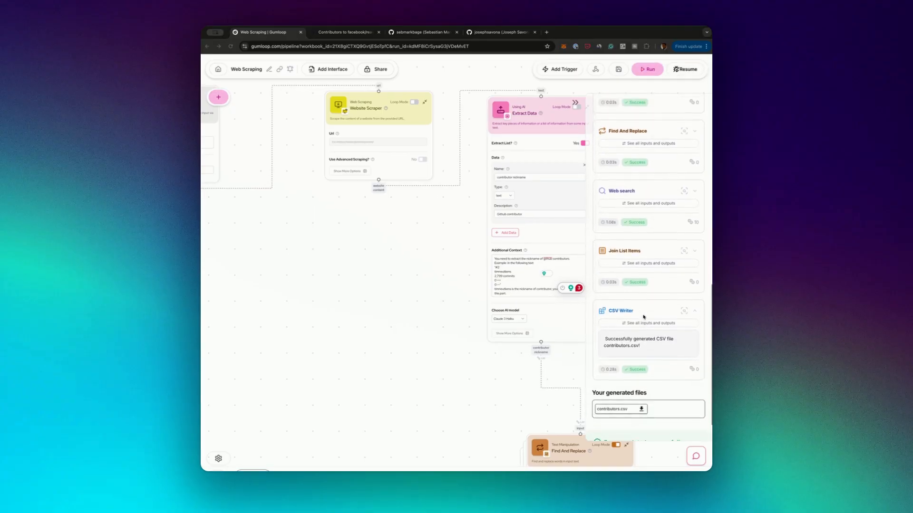
pyautogui.scroll(-15, 643, 317)
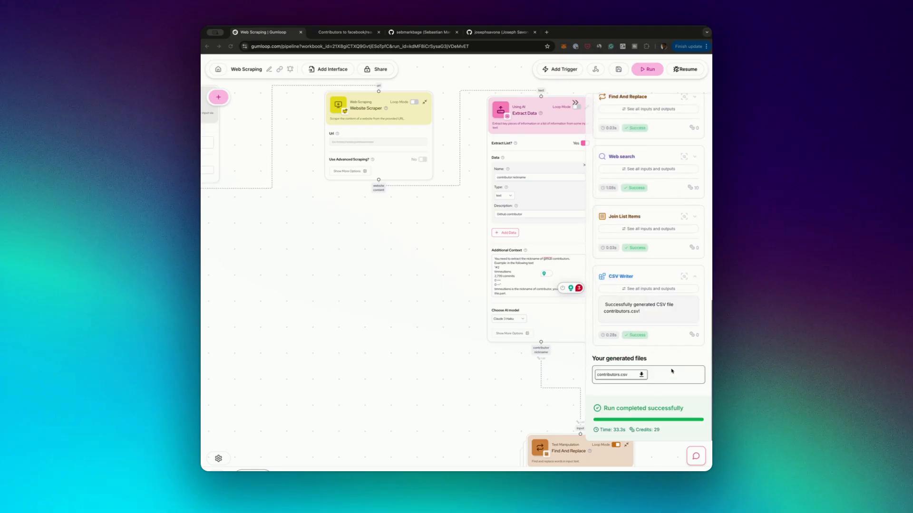
pyautogui.scroll(15, 671, 352)
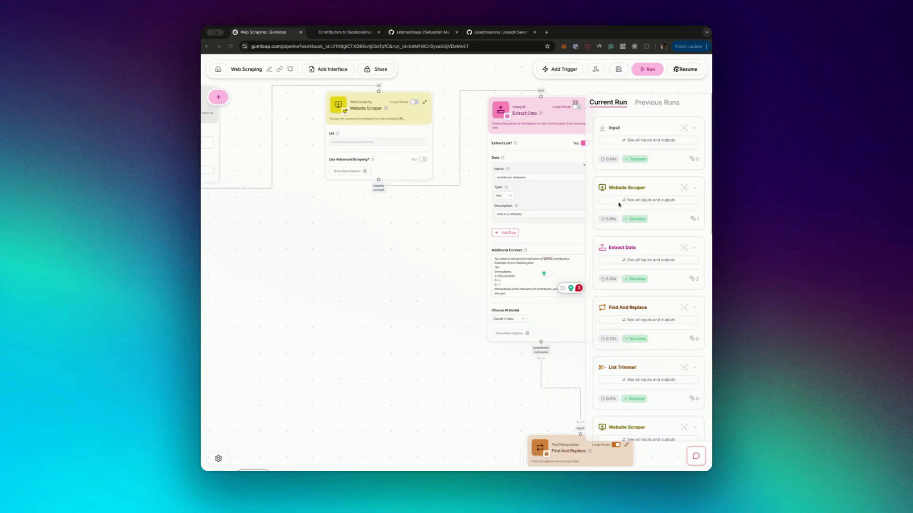
# Inspect the first Website Scraper's log entry and show its website_content output
pyautogui.click(694, 188)
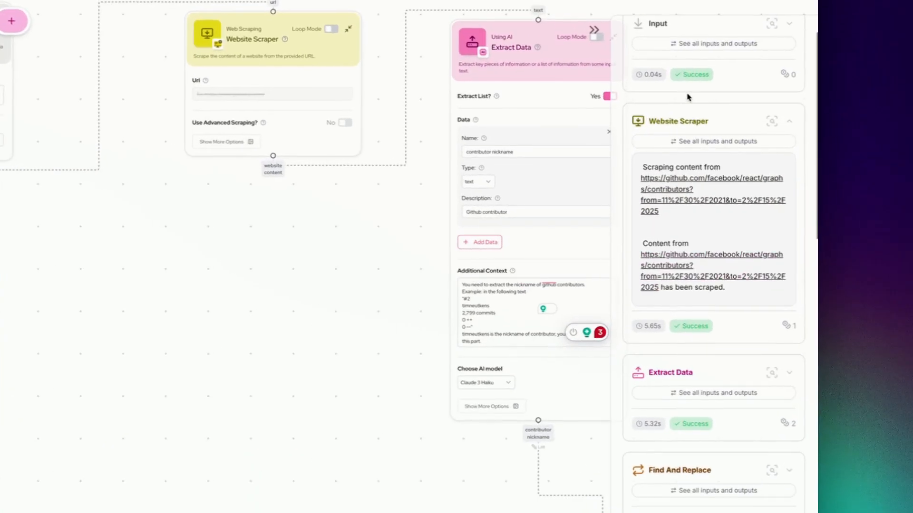
pyautogui.rightClick(365, 111)
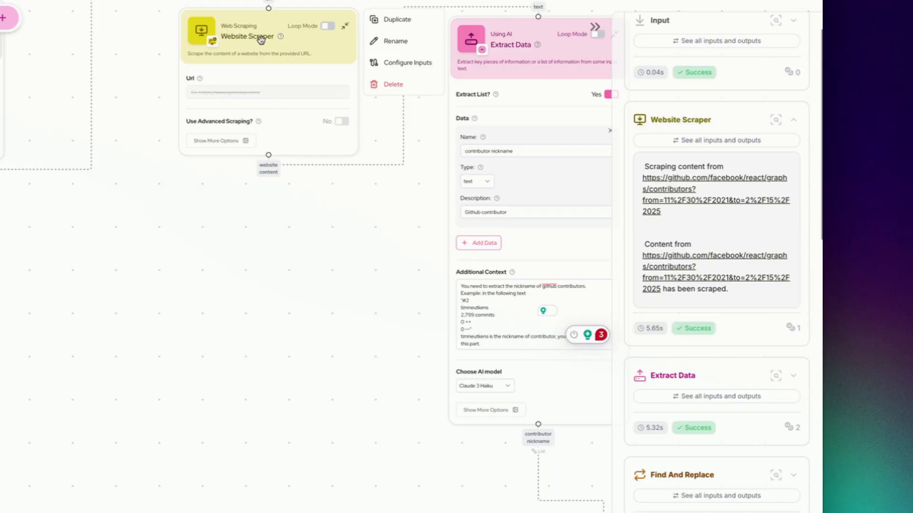
pyautogui.click(776, 119)
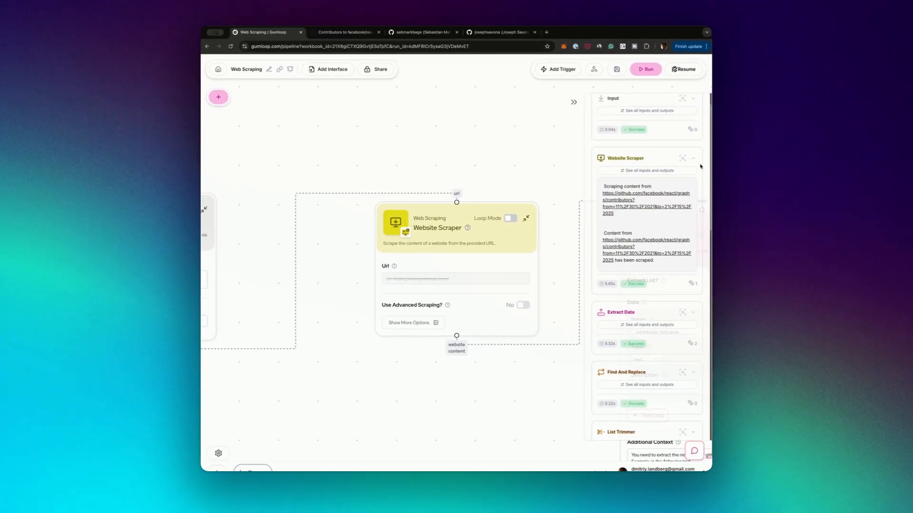
pyautogui.click(683, 170)
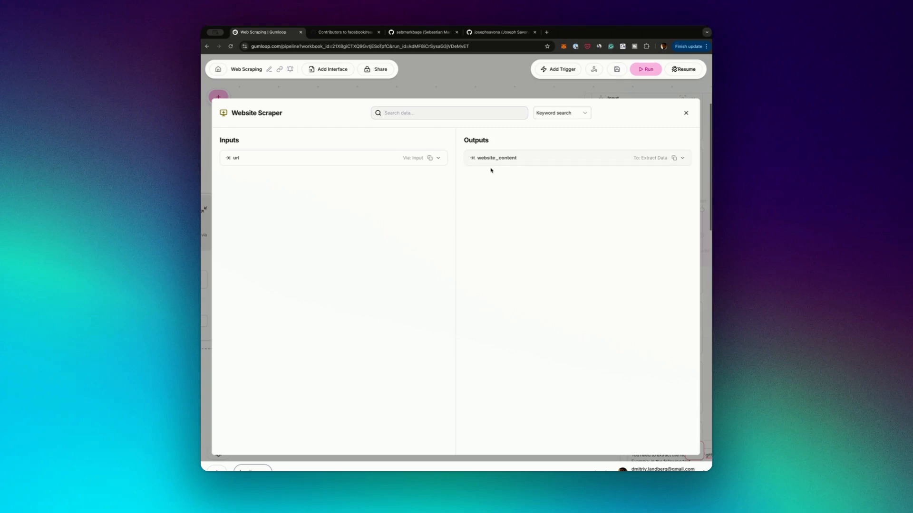
pyautogui.click(590, 157)
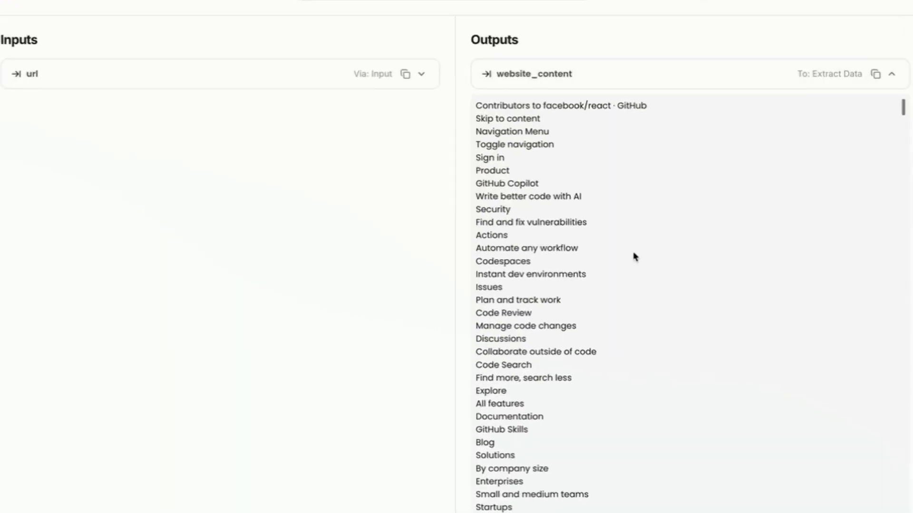
# Read through the scraped contributor entries in website_content, focusing on a nickname line, and close the output view
pyautogui.scroll(-5, 544, 250)
pyautogui.scroll(-20, 640, 257)
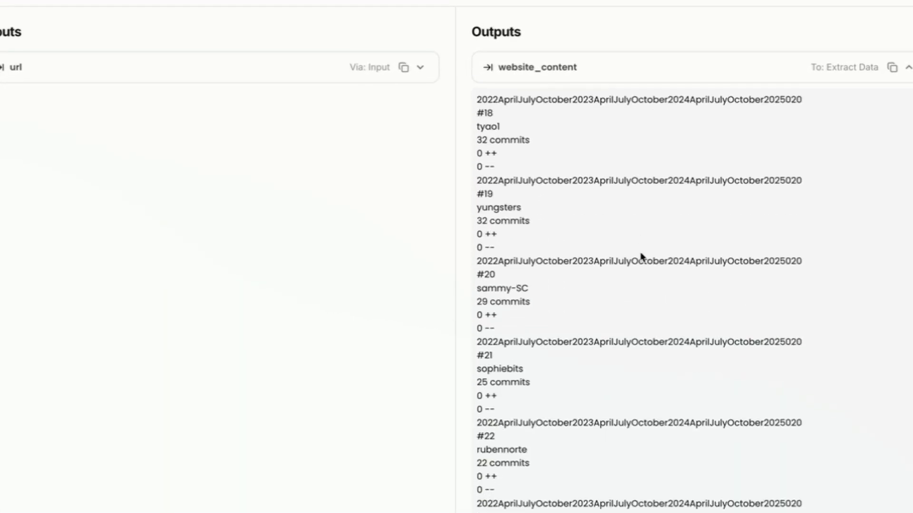
pyautogui.scroll(15, 640, 257)
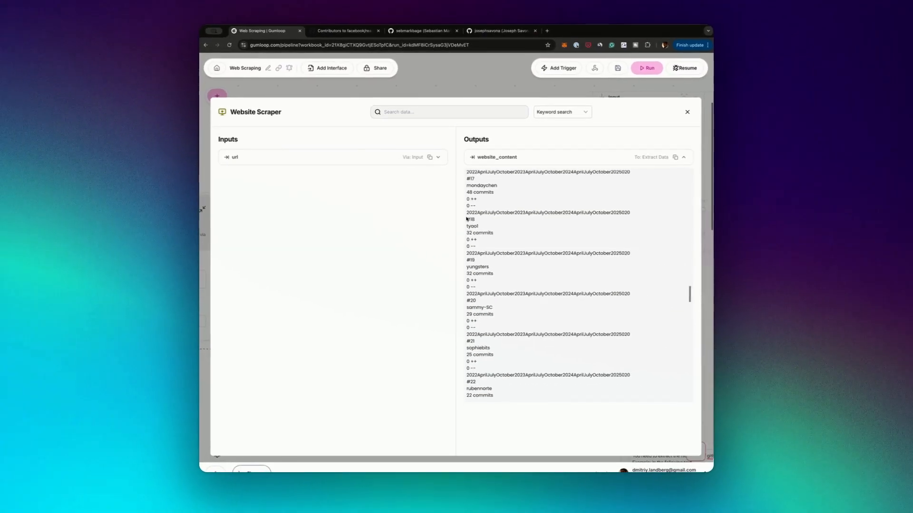
pyautogui.moveTo(477, 190); pyautogui.dragTo(504, 212)
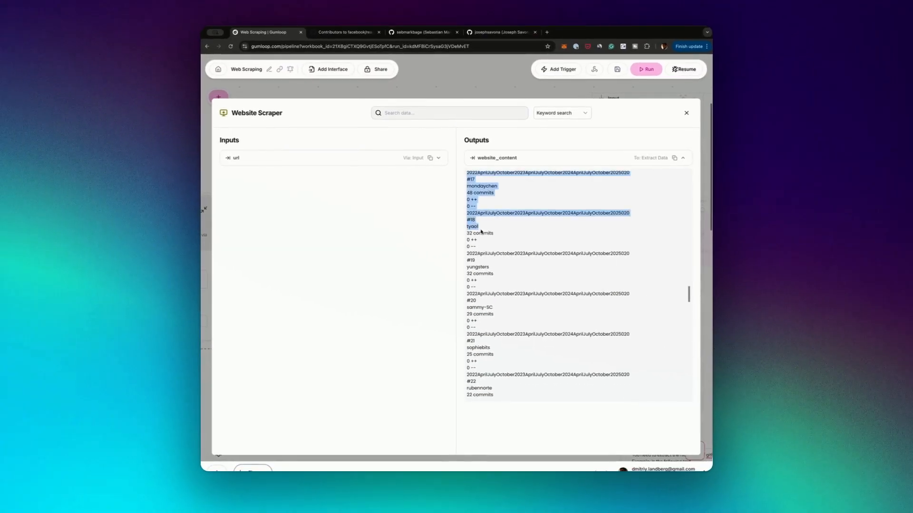
pyautogui.doubleClick(474, 228)
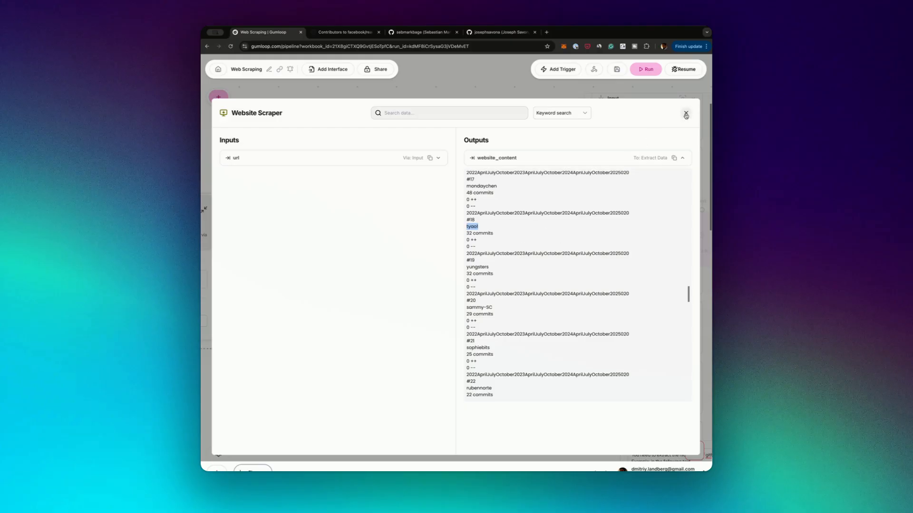
pyautogui.click(685, 115)
# Bring the Extract Data node into view and examine the name and description of its contributor nickname data item
pyautogui.moveTo(554, 365); pyautogui.dragTo(350, 253)
pyautogui.moveTo(428, 321); pyautogui.dragTo(396, 201)
pyautogui.scroll(3, 363, 117)
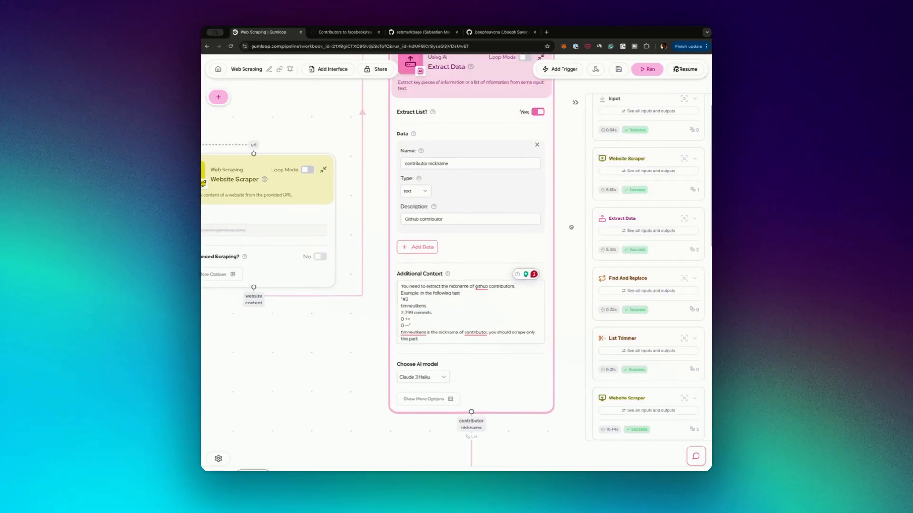
pyautogui.click(410, 165)
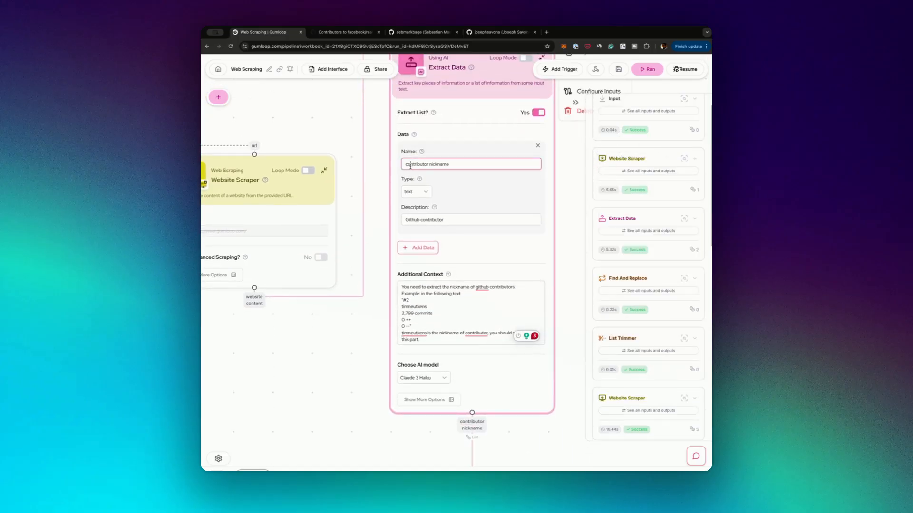
pyautogui.doubleClick(413, 220)
pyautogui.moveTo(413, 220); pyautogui.dragTo(453, 220)
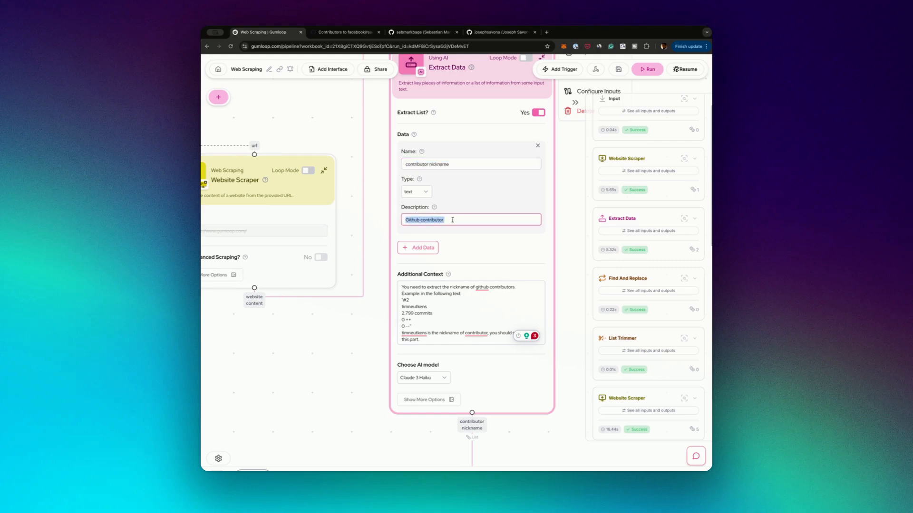
# Read the Extract Data node's Additional Context, covering the extraction instruction and the example contributor text
pyautogui.tripleClick(455, 294)
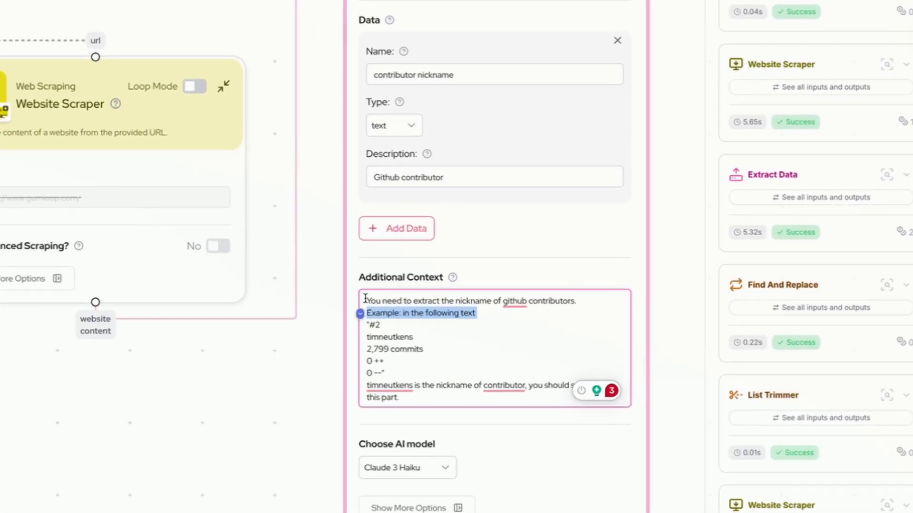
pyautogui.moveTo(365, 299); pyautogui.dragTo(554, 316)
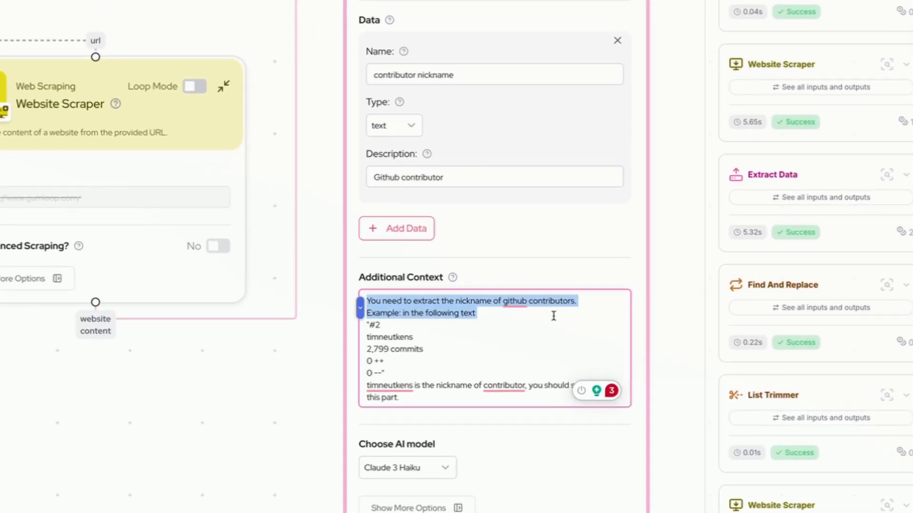
pyautogui.click(554, 317)
pyautogui.moveTo(525, 305)
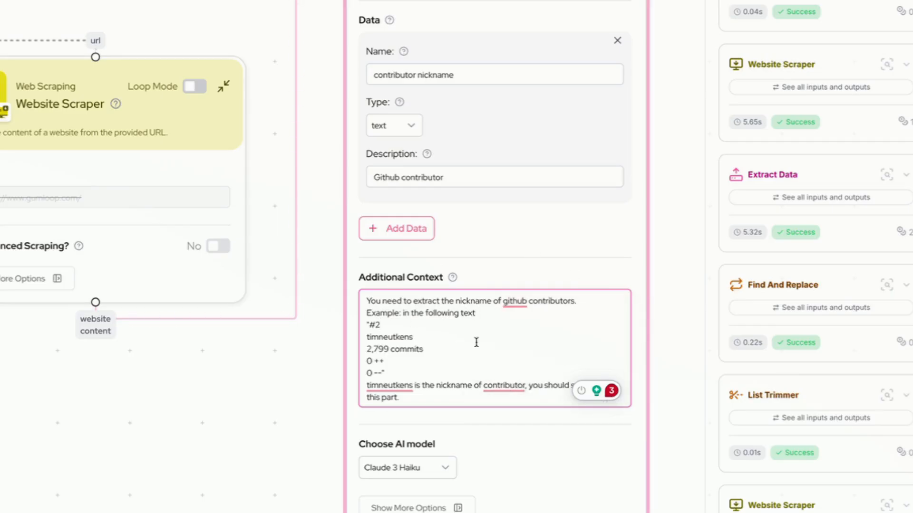
pyautogui.moveTo(367, 325); pyautogui.dragTo(430, 376)
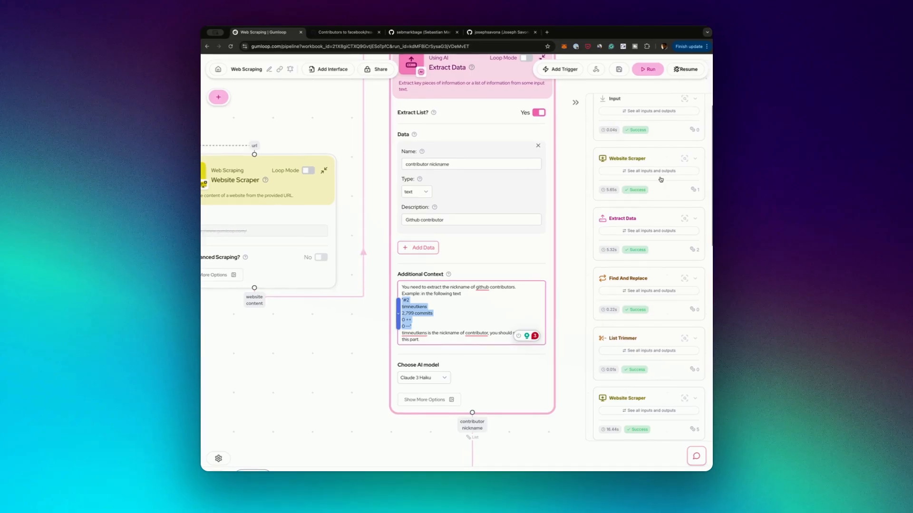
pyautogui.click(364, 404)
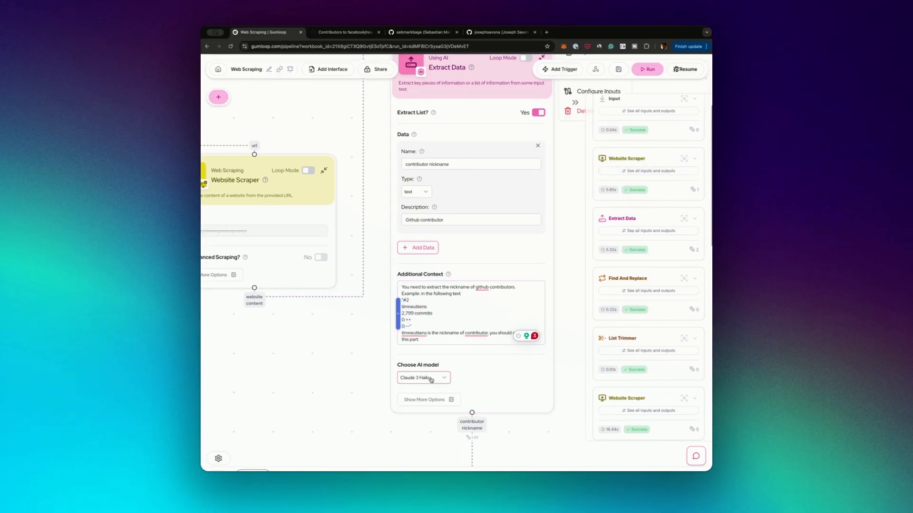
pyautogui.moveTo(364, 403); pyautogui.dragTo(358, 306)
pyautogui.scroll(-10, 359, 306)
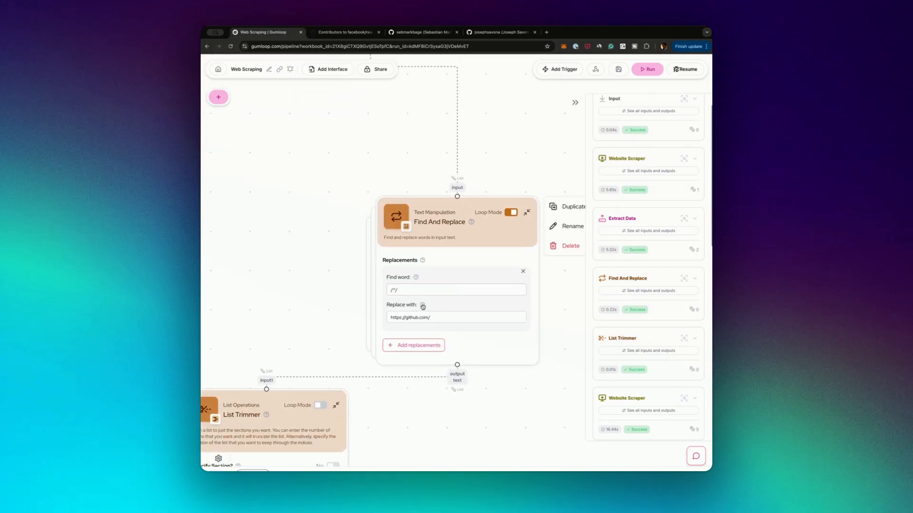
pyautogui.moveTo(443, 318); pyautogui.dragTo(389, 312)
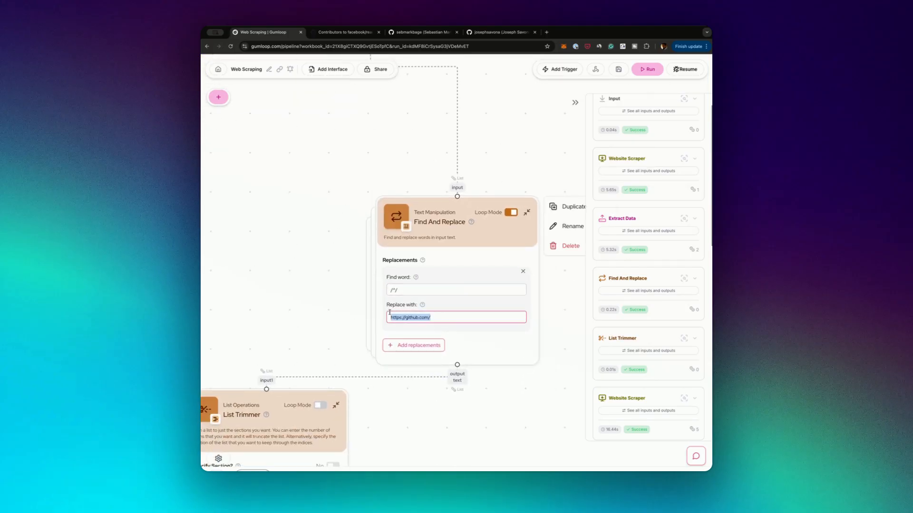
# Show the first Extract Data log entry's contributor nickname output list and close the output view
pyautogui.click(690, 230)
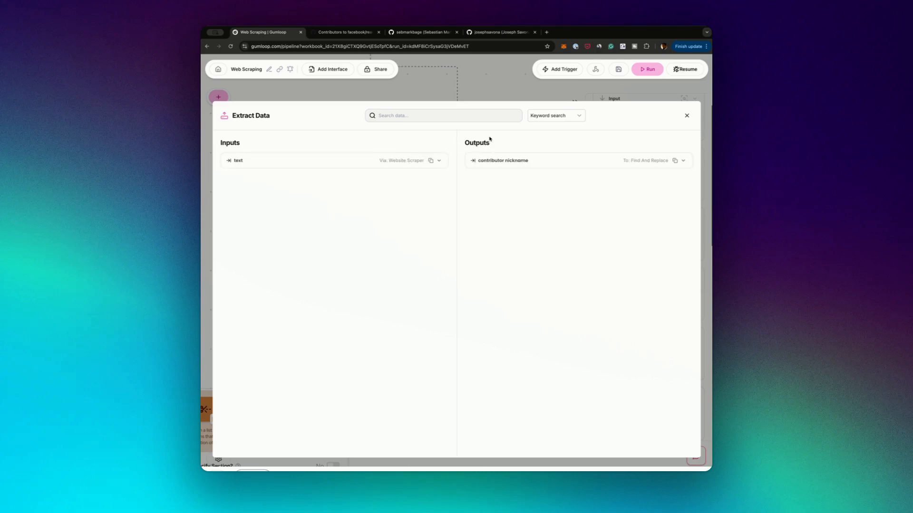
pyautogui.click(549, 163)
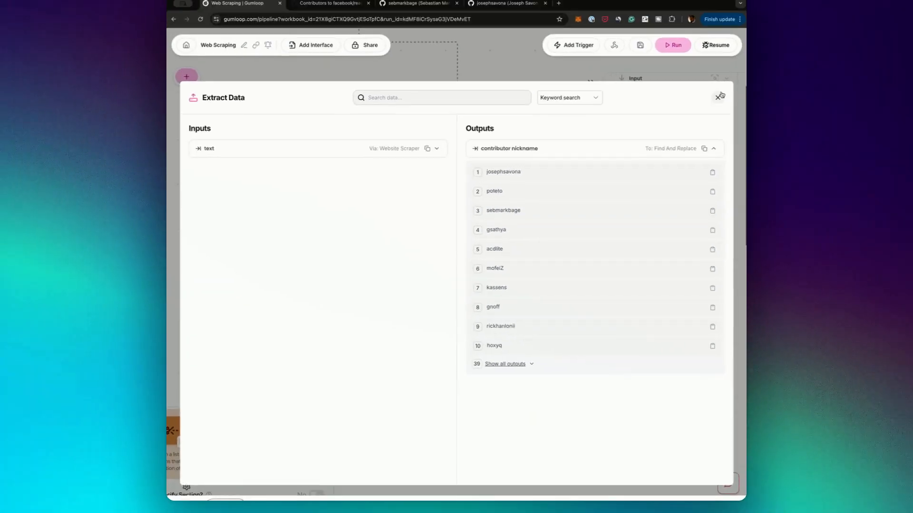
pyautogui.click(719, 95)
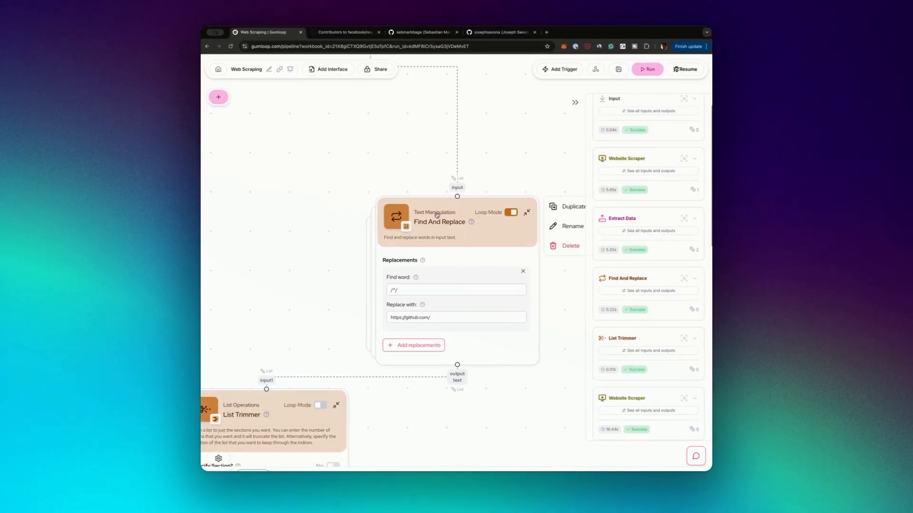
# Examine the Find And Replace node's find pattern /^/ together with its replacement text
pyautogui.moveTo(406, 291); pyautogui.dragTo(374, 294)
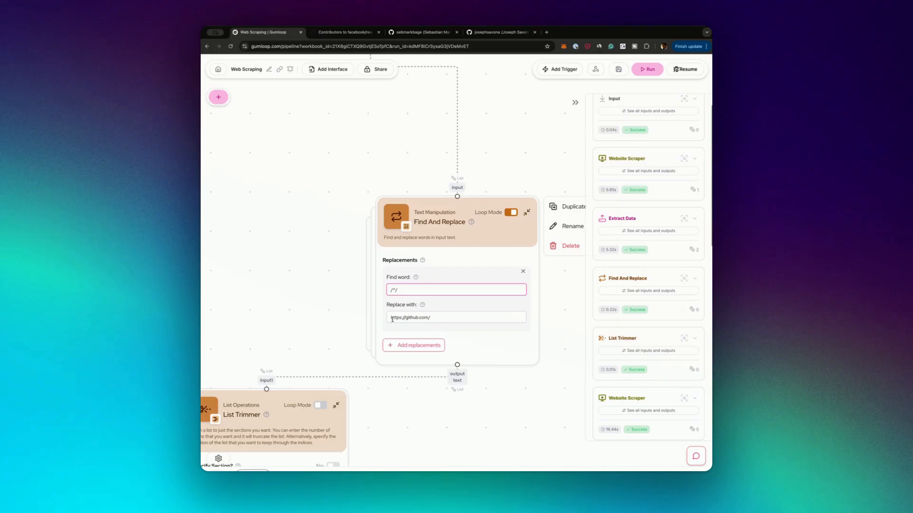
pyautogui.moveTo(392, 319); pyautogui.dragTo(472, 318)
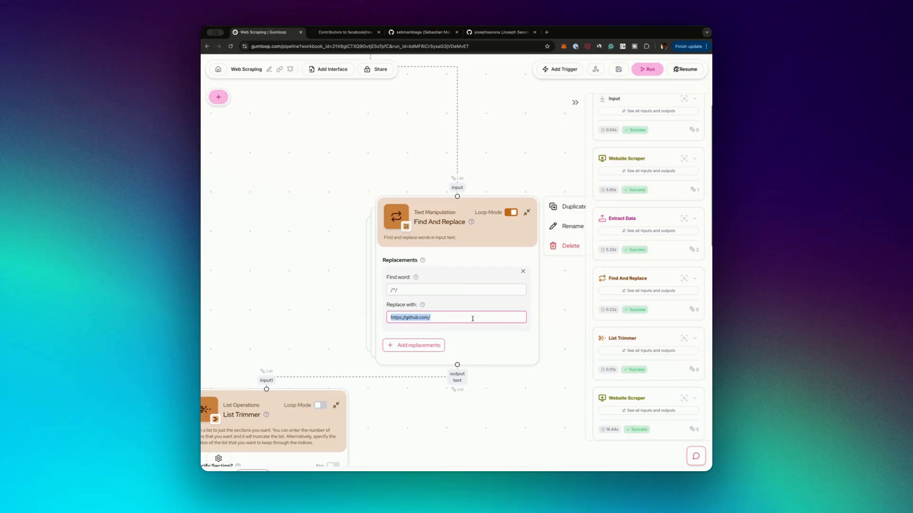
pyautogui.click(472, 319)
# Inspect the Find And Replace log entry's output_text, expand the first URL, highlight its nickname part, and close the output view
pyautogui.click(680, 291)
pyautogui.click(516, 161)
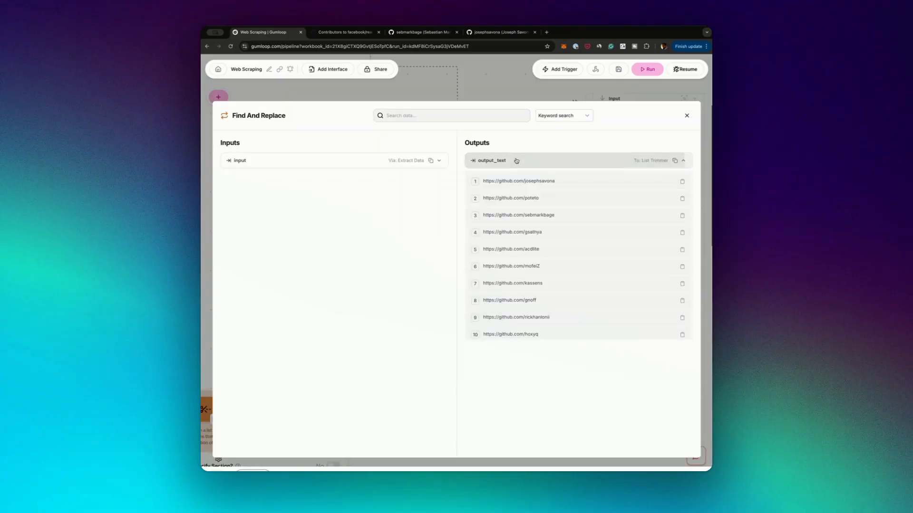
pyautogui.click(520, 180)
pyautogui.moveTo(543, 199); pyautogui.dragTo(515, 200)
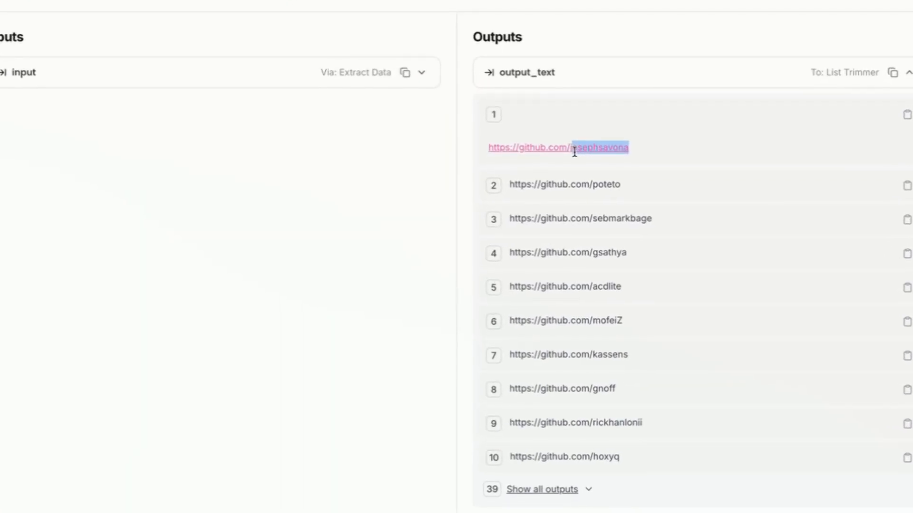
pyautogui.click(572, 156)
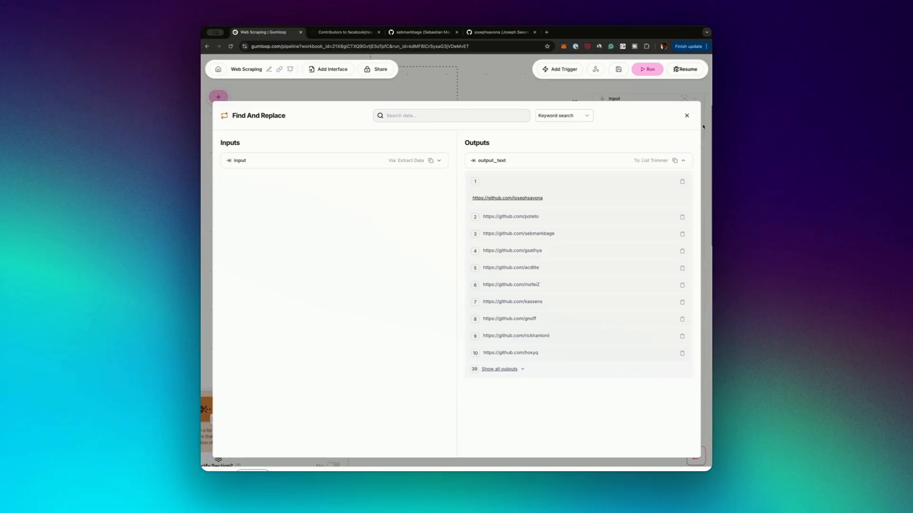
pyautogui.click(687, 116)
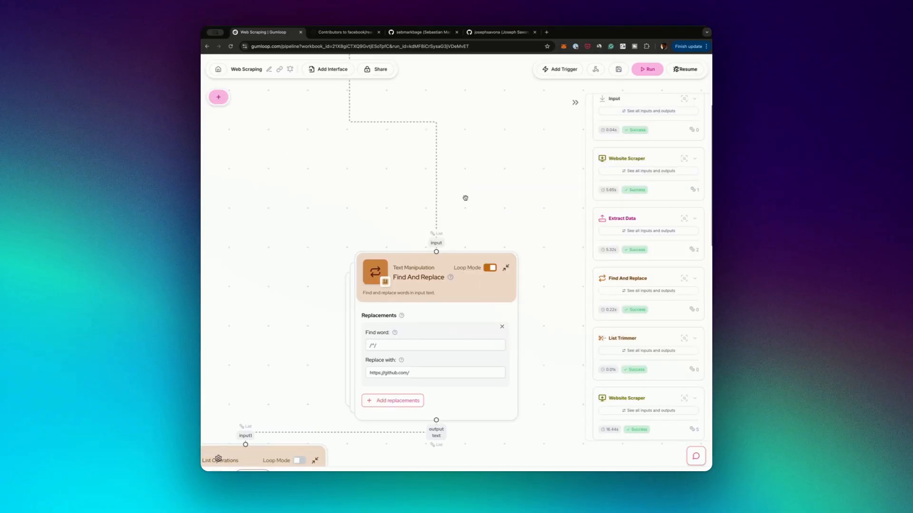
# Return to the first Extract Data node and highlight the name of its contributor nickname data item
pyautogui.moveTo(464, 203); pyautogui.dragTo(465, 209)
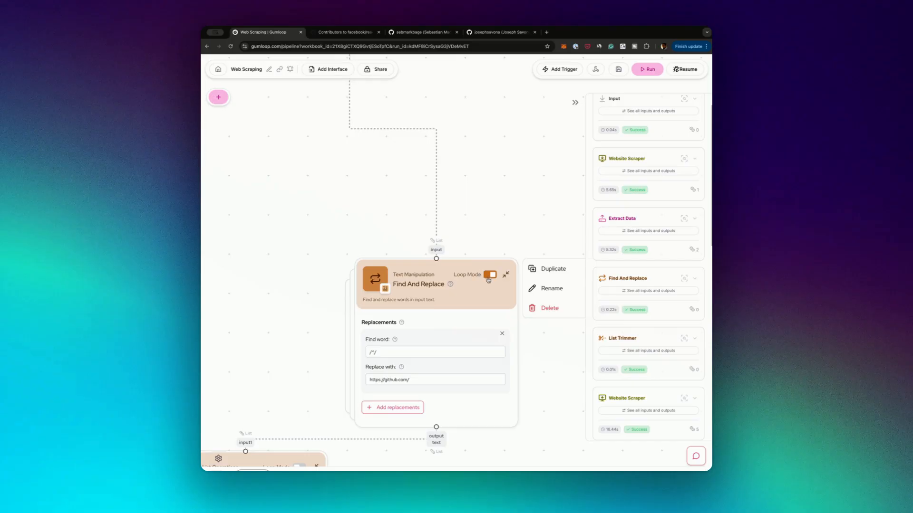
pyautogui.moveTo(307, 184); pyautogui.dragTo(301, 279)
pyautogui.moveTo(307, 246); pyautogui.dragTo(337, 343)
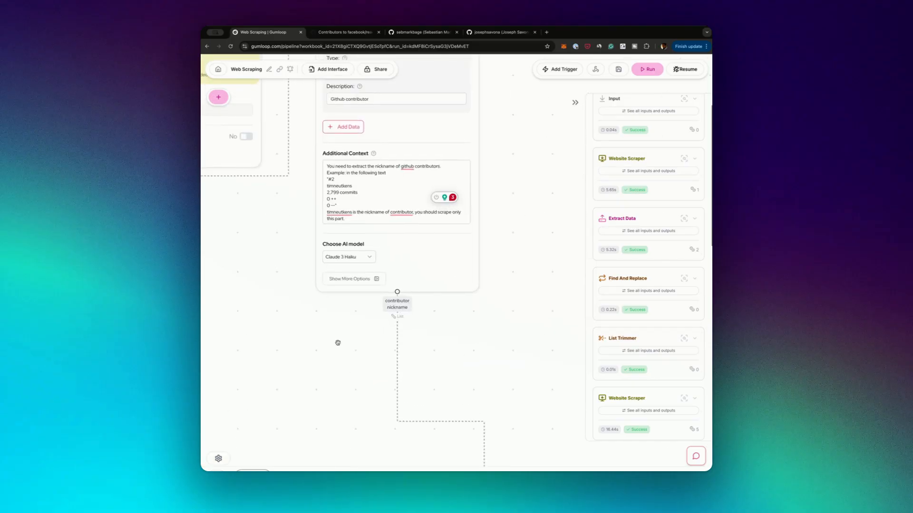
pyautogui.moveTo(286, 247); pyautogui.dragTo(441, 367)
pyautogui.moveTo(533, 423); pyautogui.dragTo(409, 276)
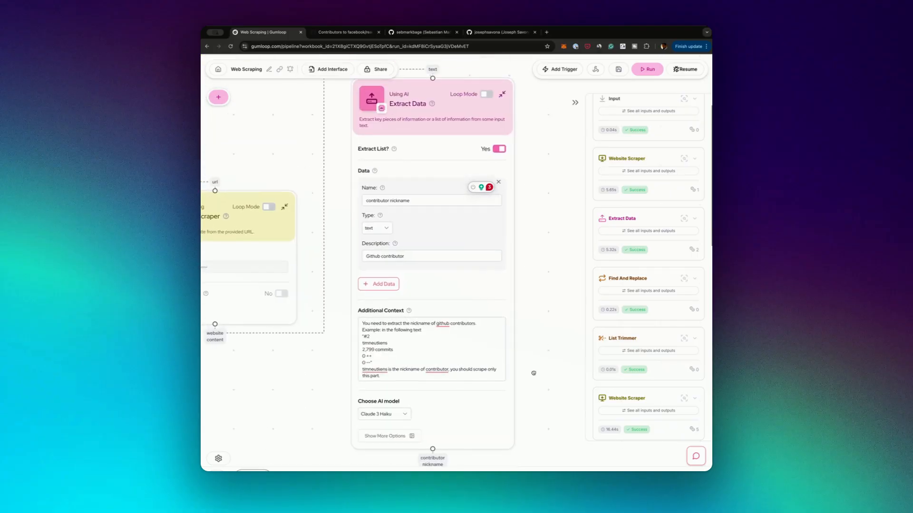
pyautogui.moveTo(527, 188); pyautogui.dragTo(534, 372)
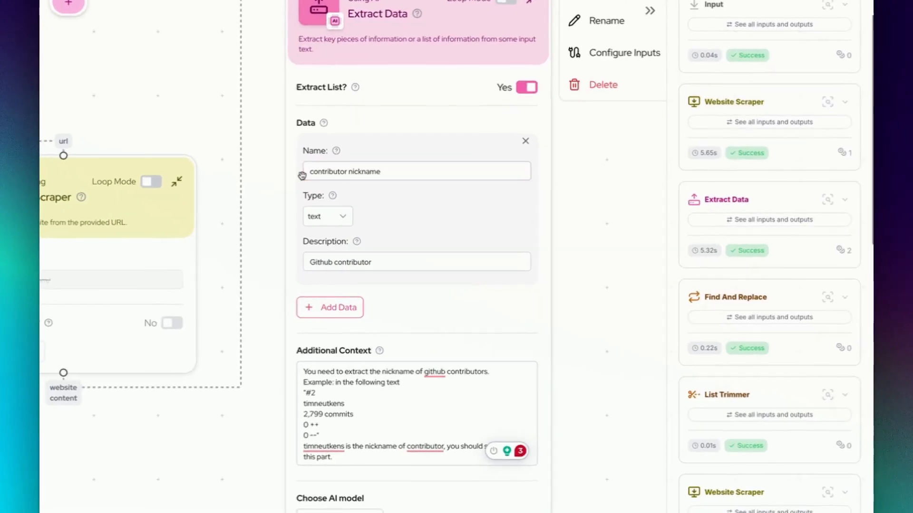
pyautogui.moveTo(365, 201); pyautogui.dragTo(433, 207)
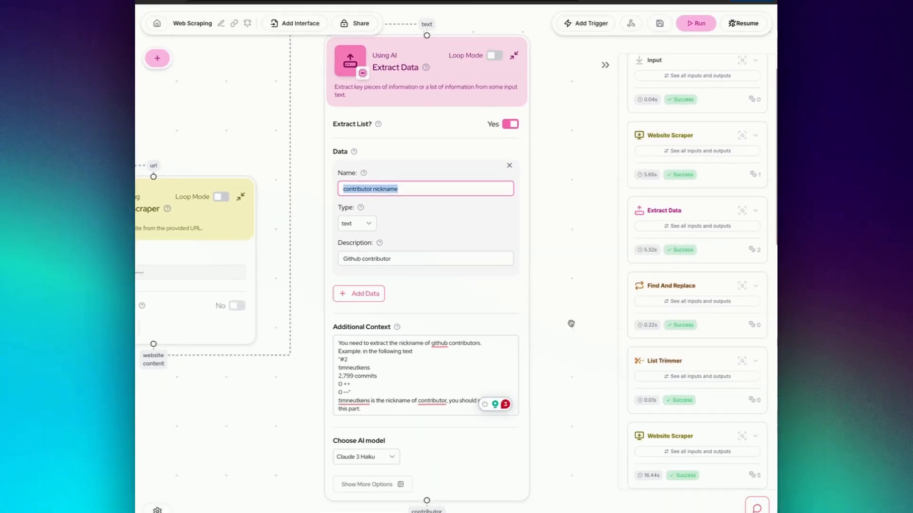
# Follow the flow through Find And Replace to the List Trimmer node, select it, and highlight its number of items to keep
pyautogui.moveTo(609, 339); pyautogui.dragTo(602, 82)
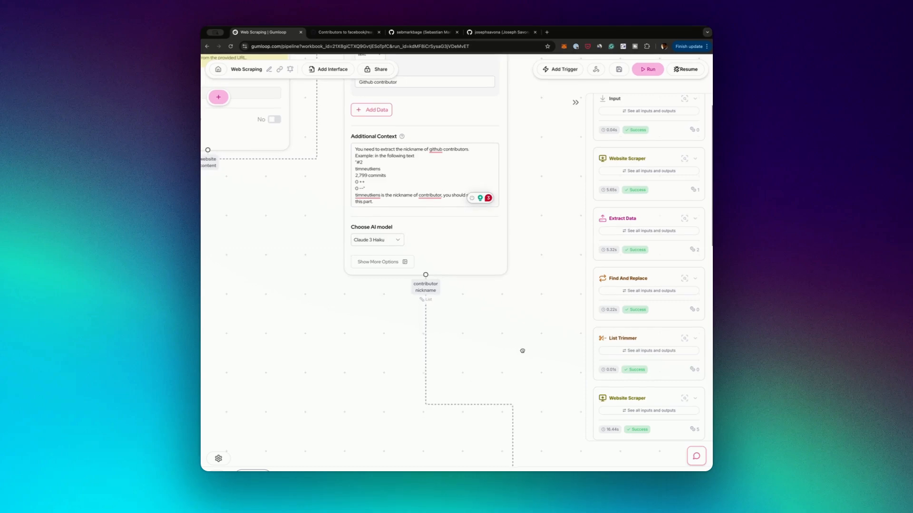
pyautogui.moveTo(522, 350); pyautogui.dragTo(485, 170)
pyautogui.moveTo(528, 300); pyautogui.dragTo(510, 172)
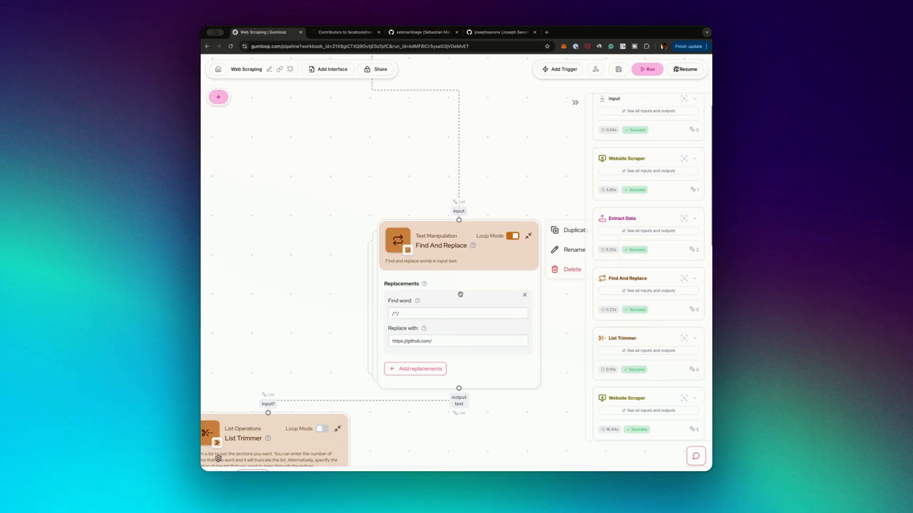
pyautogui.moveTo(330, 332); pyautogui.dragTo(354, 223)
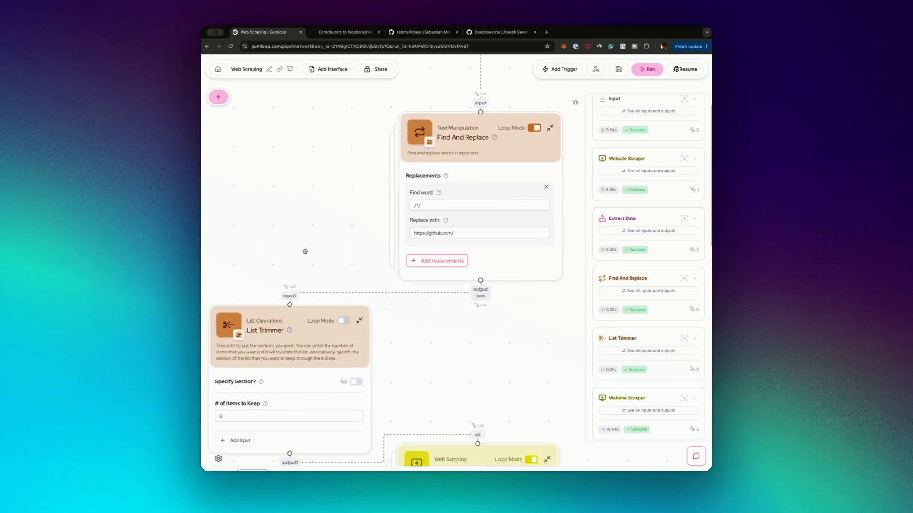
pyautogui.moveTo(305, 252); pyautogui.dragTo(407, 129)
pyautogui.click(399, 195)
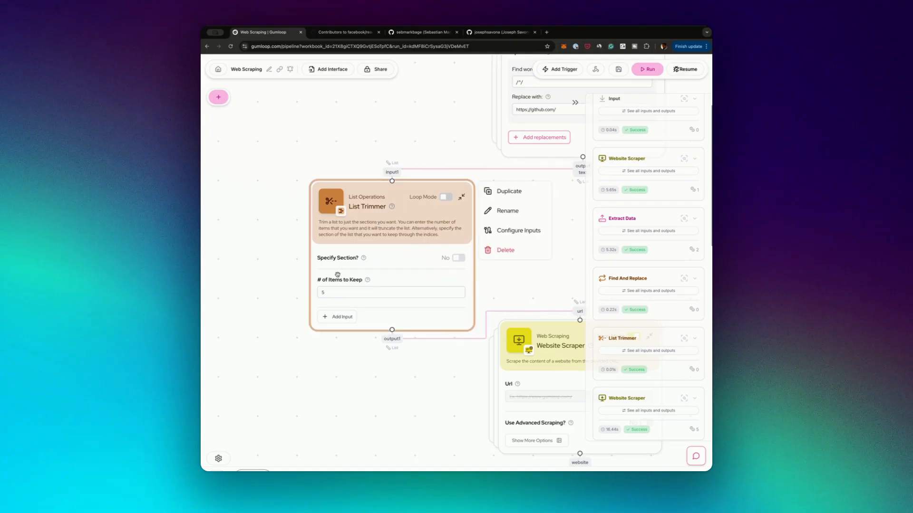
pyautogui.click(329, 293)
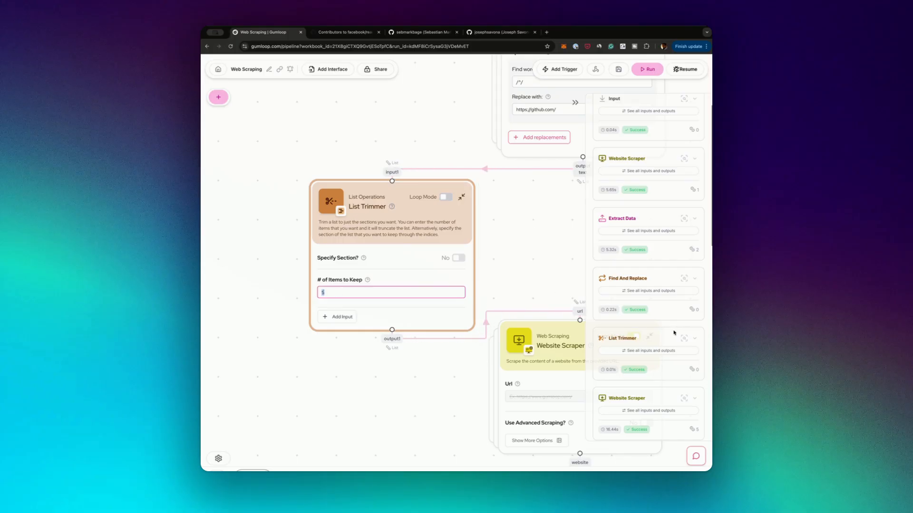
# Review the run log and the List Trimmer's item limit alongside the Website Scraper node it feeds
pyautogui.scroll(-4, 673, 333)
pyautogui.scroll(4, 674, 333)
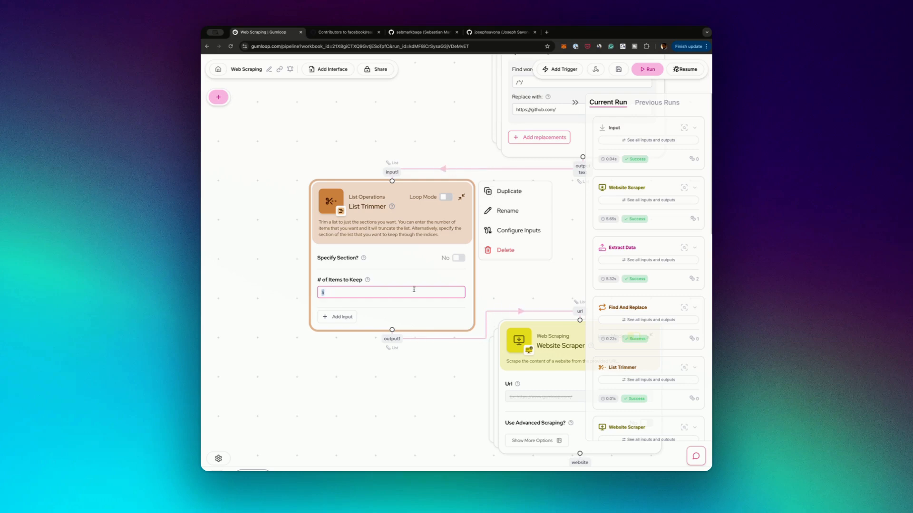
pyautogui.moveTo(547, 283); pyautogui.dragTo(475, 202)
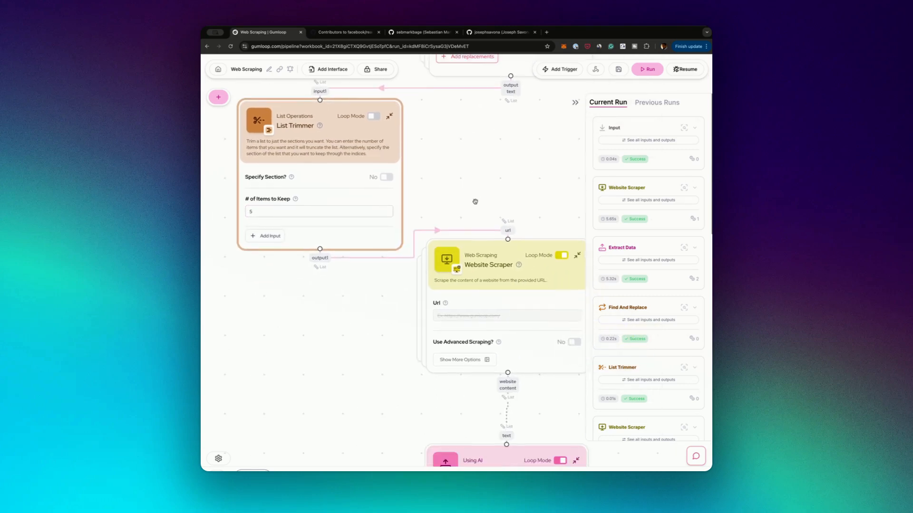
pyautogui.click(279, 217)
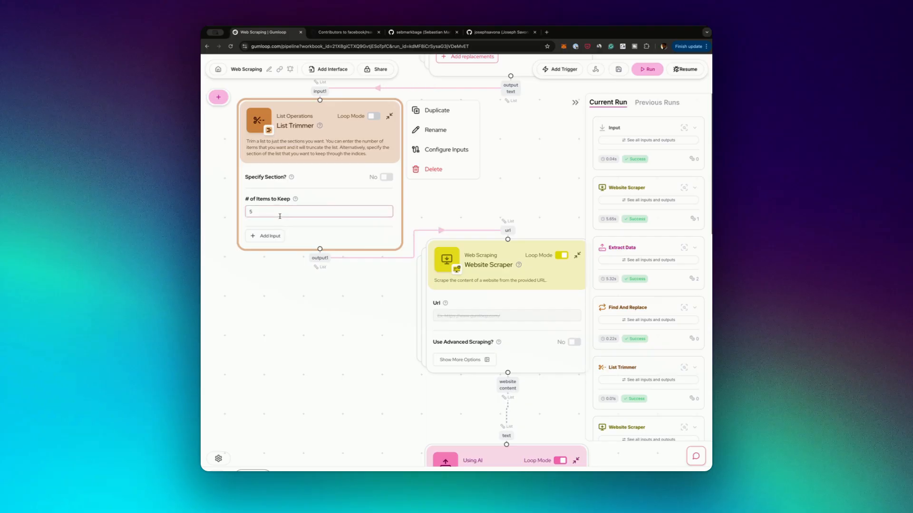
pyautogui.click(464, 183)
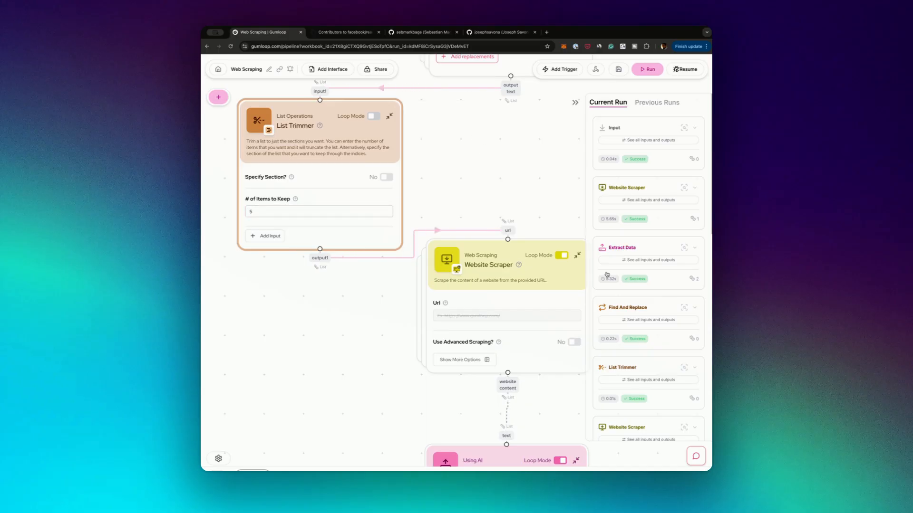
# Show the List Trimmer log entry's output1 list of profile URLs and close the output view
pyautogui.click(650, 380)
pyautogui.click(481, 157)
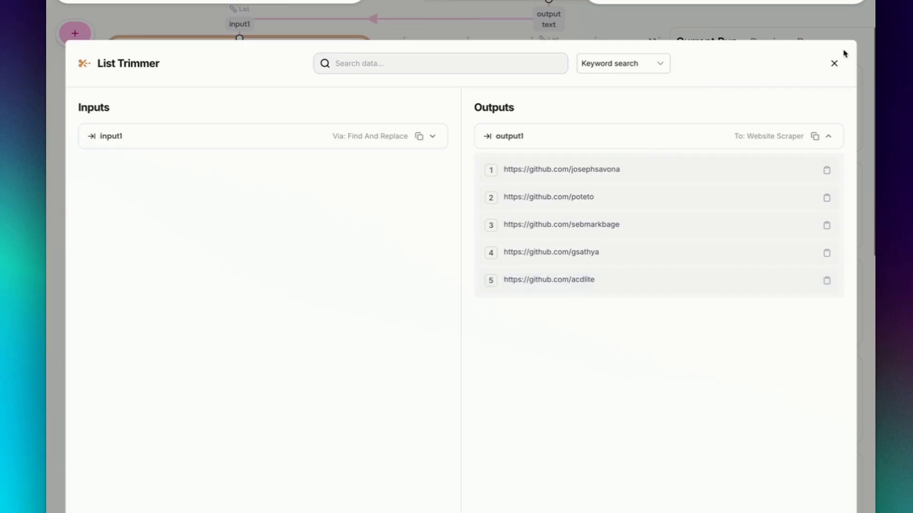
pyautogui.click(835, 64)
# Examine the looped Website Scraper and the following Extract Data node with its Name, Location and company data items
pyautogui.scroll(-4, 658, 167)
pyautogui.hscroll(3, 658, 167)
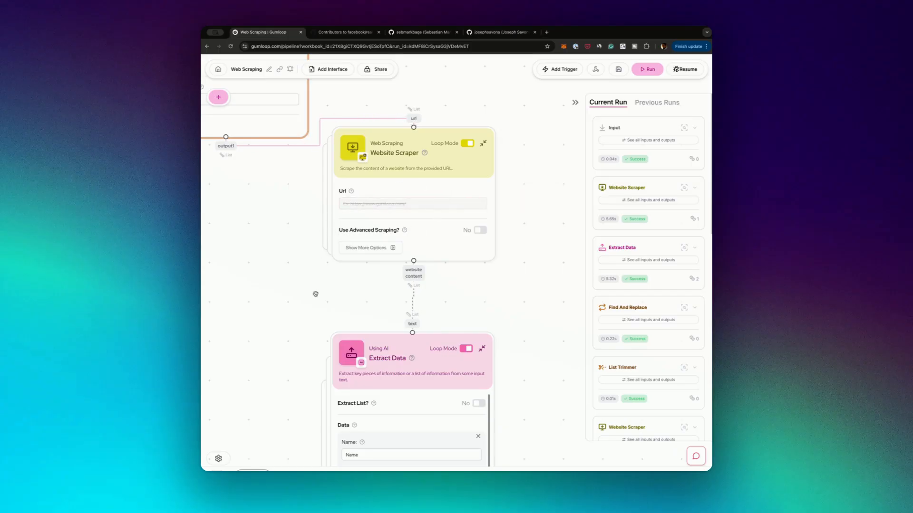
pyautogui.scroll(-5, 307, 219)
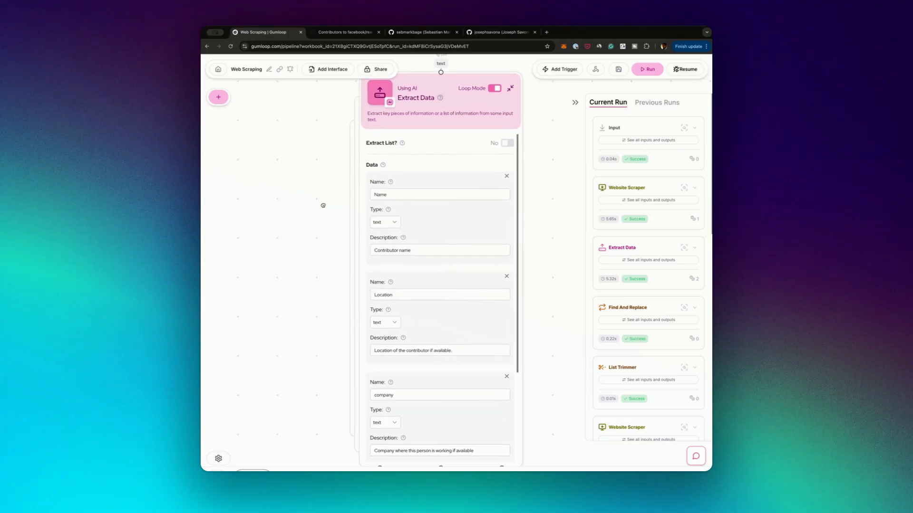
pyautogui.scroll(-1, 322, 190)
pyautogui.click(394, 169)
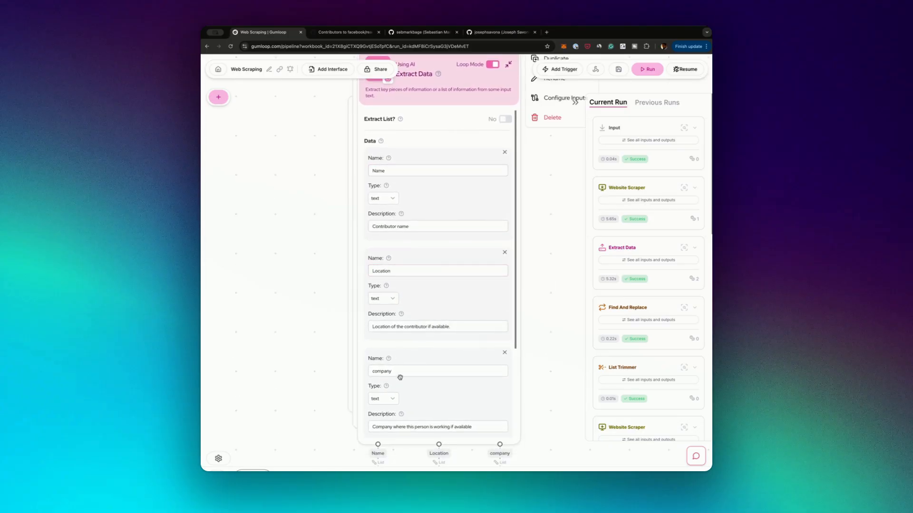
# Inspect the second Website Scraper's website_content output, read through the first scraped profile, and close the output view
pyautogui.scroll(-4, 663, 304)
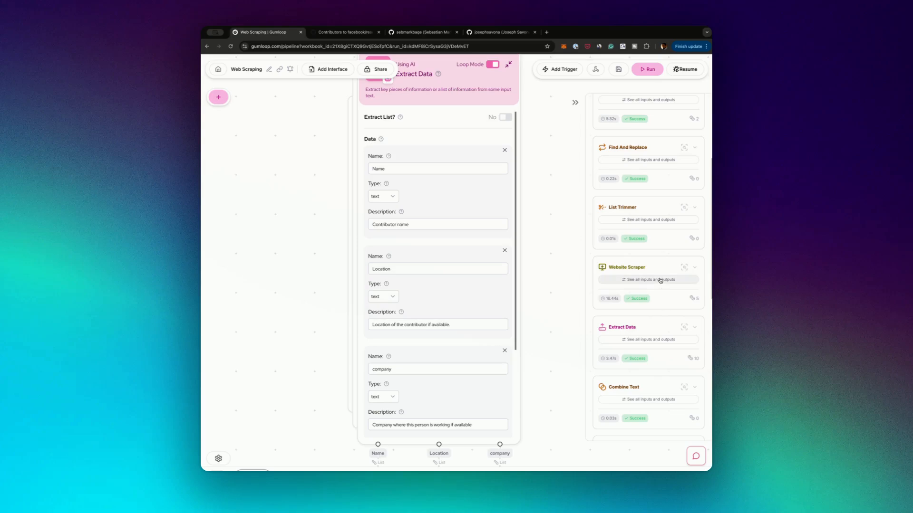
pyautogui.click(660, 281)
pyautogui.click(505, 161)
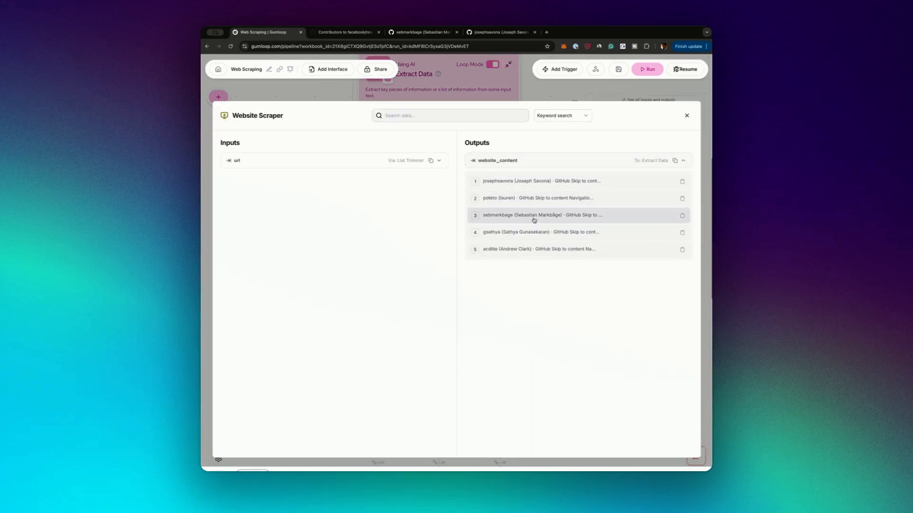
pyautogui.click(534, 183)
pyautogui.scroll(-12, 532, 279)
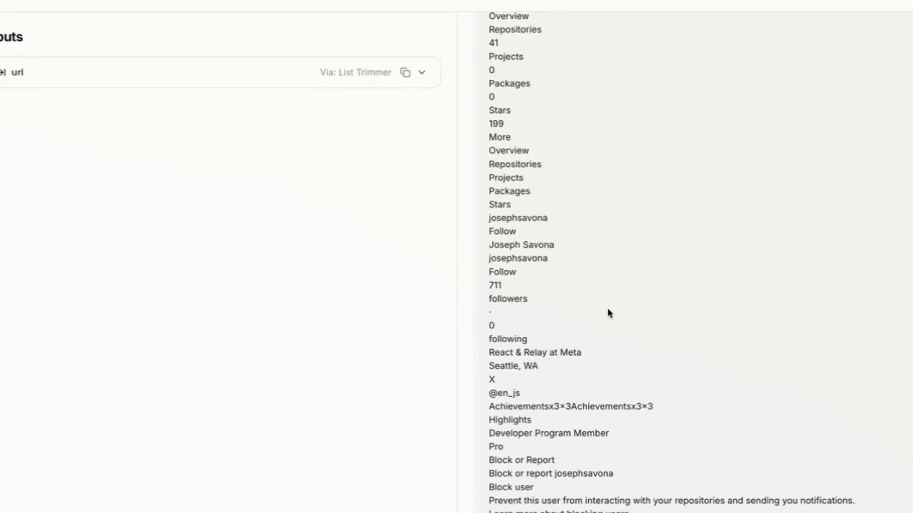
pyautogui.scroll(-5, 608, 313)
pyautogui.scroll(20, 608, 313)
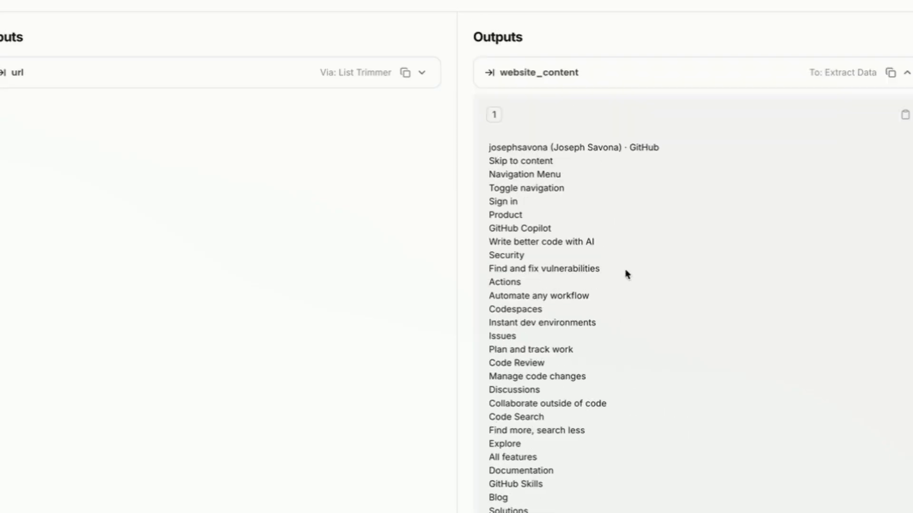
pyautogui.click(864, 16)
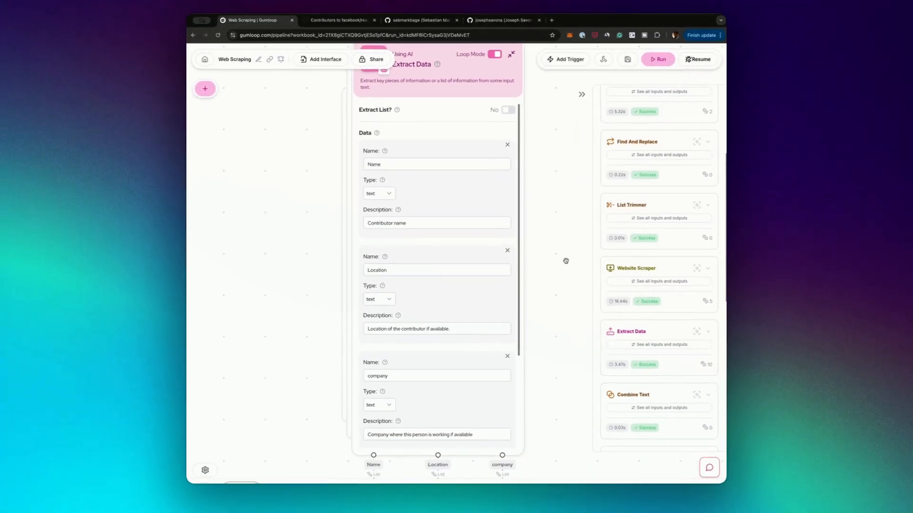
# Show the Extract Data log entry's Location, company and Name outputs, expand the second Location item, and close the output view
pyautogui.click(662, 345)
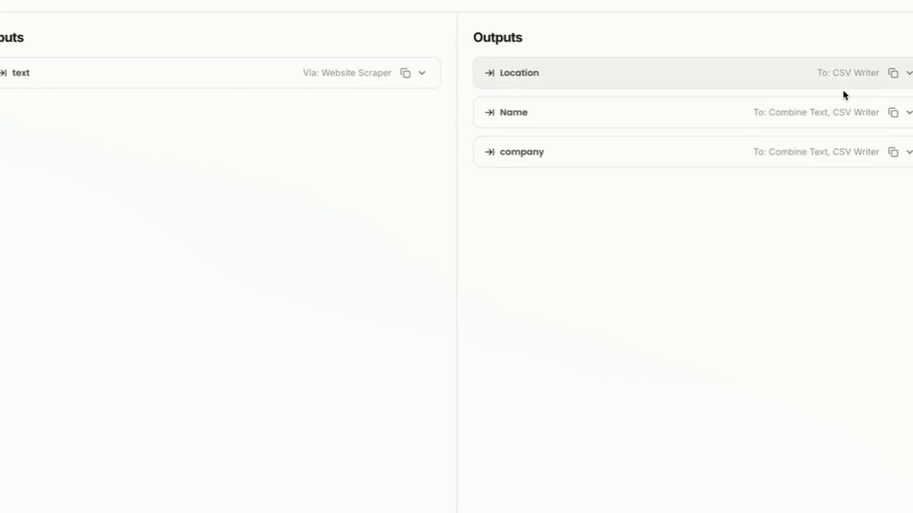
pyautogui.click(825, 74)
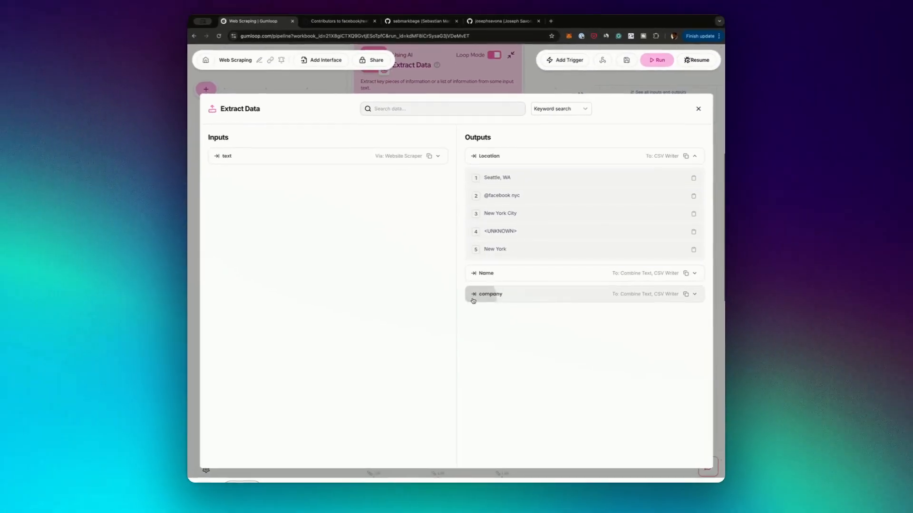
pyautogui.click(488, 336)
pyautogui.moveTo(485, 201); pyautogui.dragTo(505, 202)
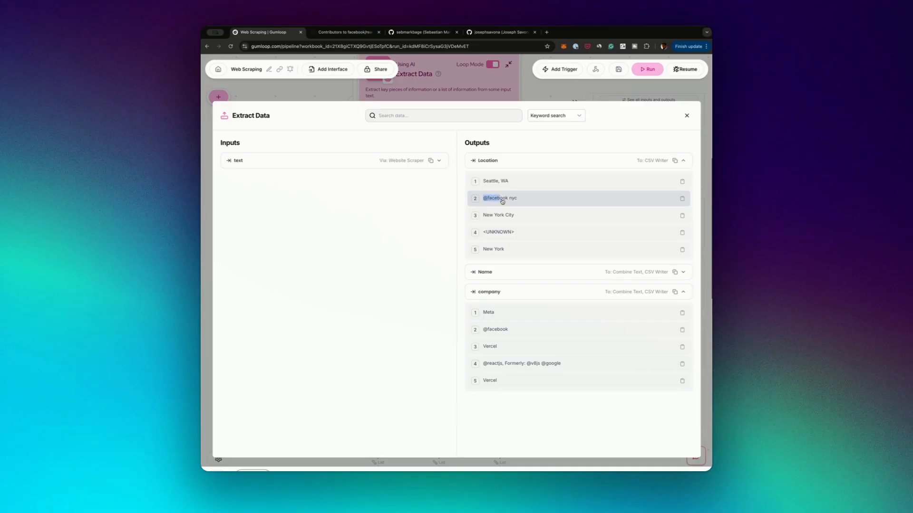
pyautogui.click(508, 201)
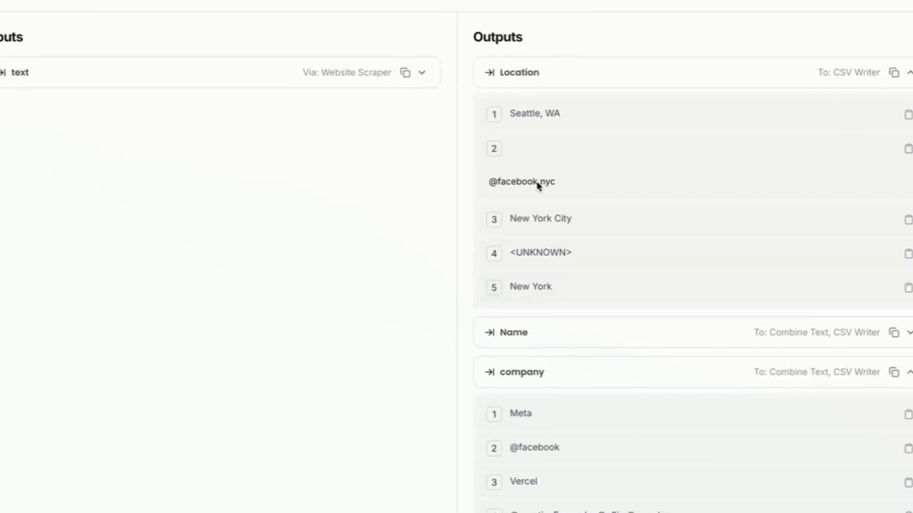
pyautogui.moveTo(539, 184); pyautogui.dragTo(487, 185)
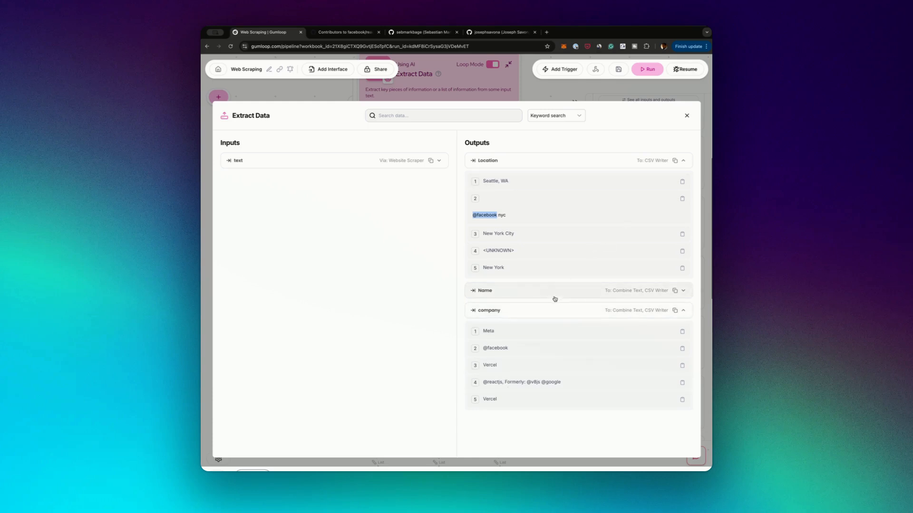
pyautogui.click(532, 286)
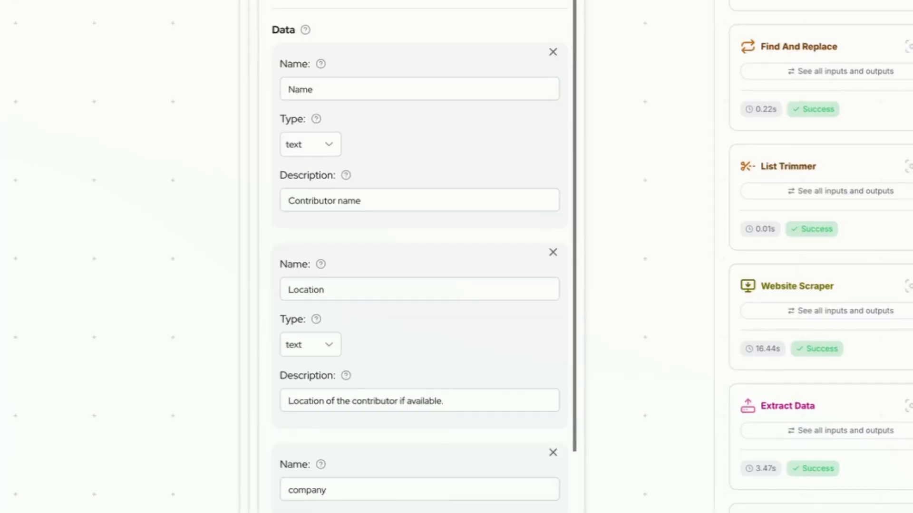
pyautogui.scroll(-5, 106, 201)
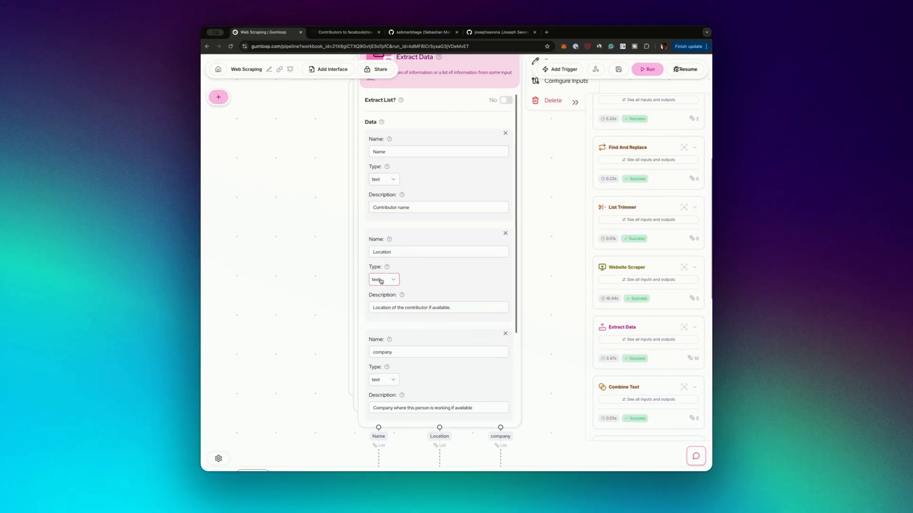
# Examine how Extract Data's Name and company outputs feed input1 and input2 of the looped Combine Text node
pyautogui.scroll(-10, 309, 391)
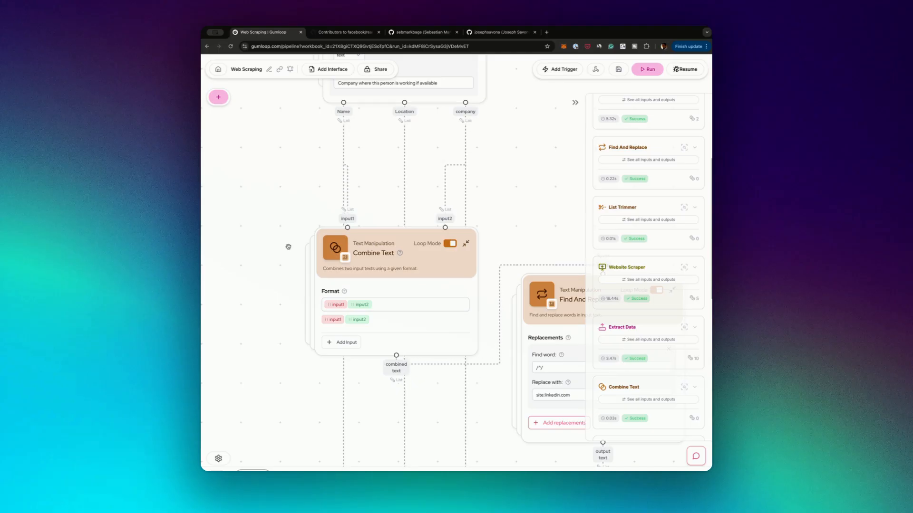
pyautogui.scroll(-3, 288, 246)
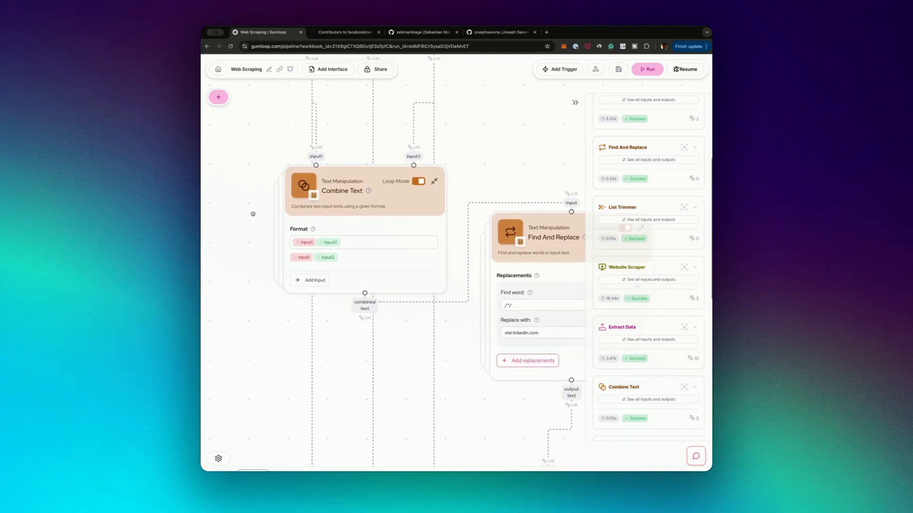
pyautogui.moveTo(253, 214); pyautogui.dragTo(263, 126)
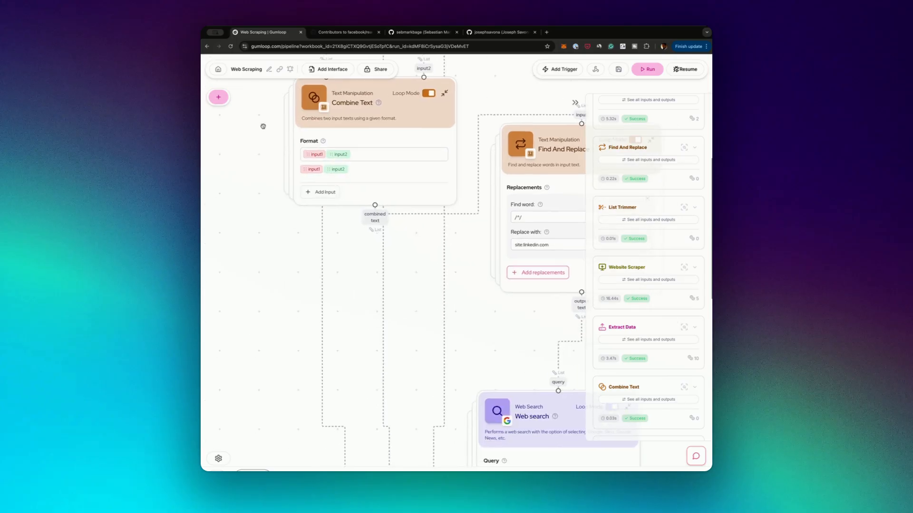
pyautogui.moveTo(257, 208); pyautogui.dragTo(262, 301)
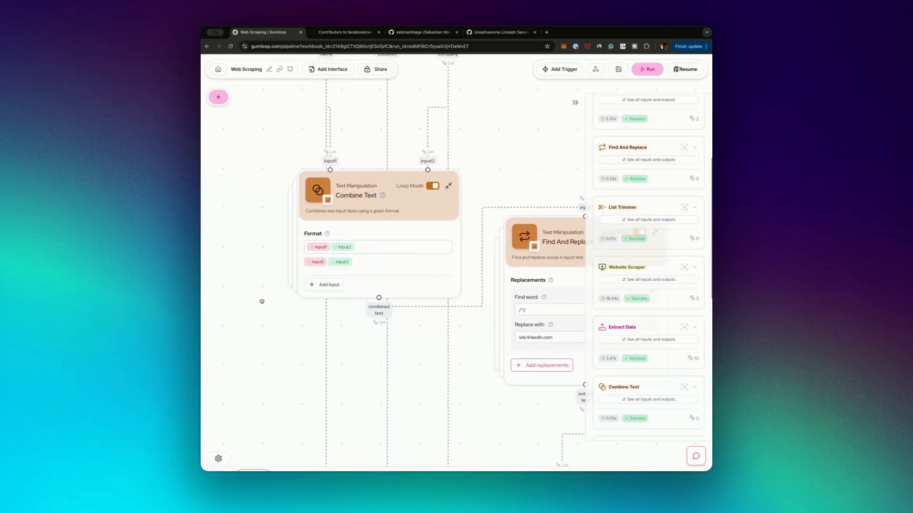
pyautogui.moveTo(253, 231); pyautogui.dragTo(257, 301)
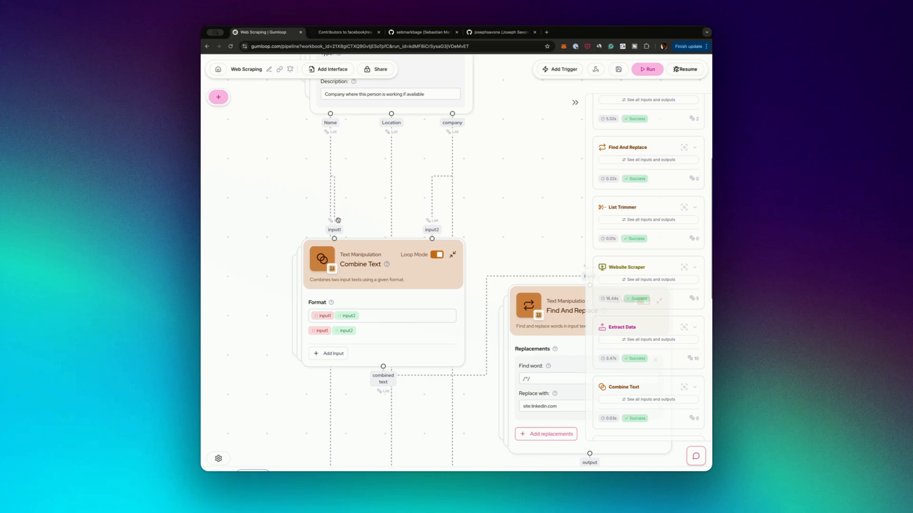
pyautogui.moveTo(361, 238); pyautogui.dragTo(387, 259)
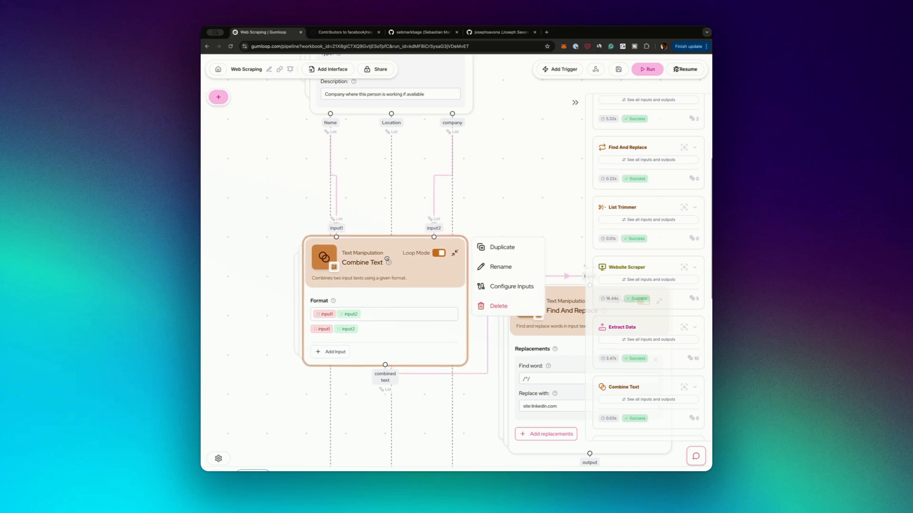
# Review the Find And Replace node's replacement settings, highlighting the site:linkedin.com replacement text
pyautogui.moveTo(540, 251); pyautogui.dragTo(412, 100)
pyautogui.click(398, 253)
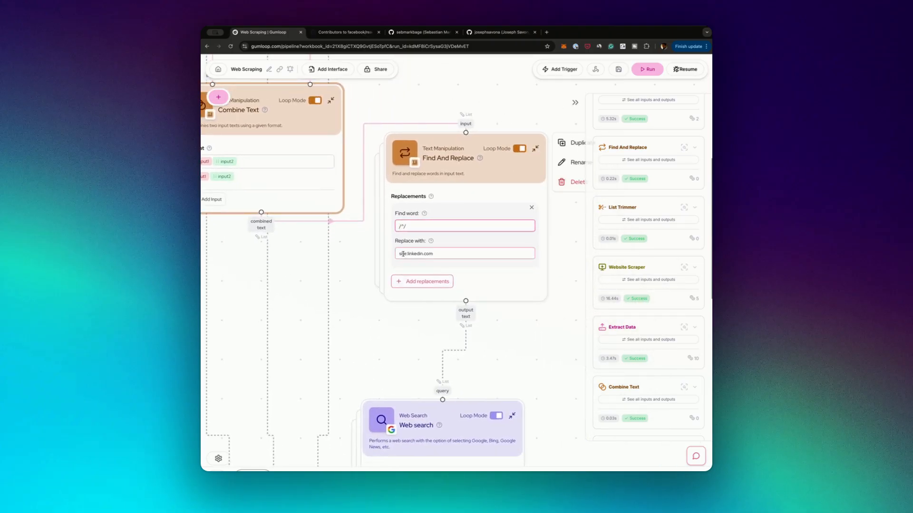
pyautogui.moveTo(398, 253); pyautogui.dragTo(440, 254)
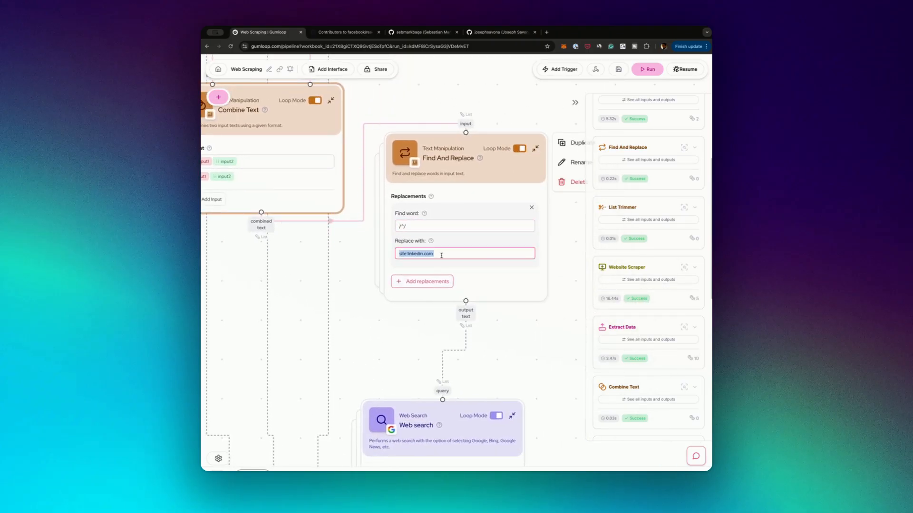
pyautogui.click(426, 253)
pyautogui.tripleClick(426, 254)
# Examine the Web search node, show its log entry's query input list, and close the output view
pyautogui.scroll(-4, 381, 224)
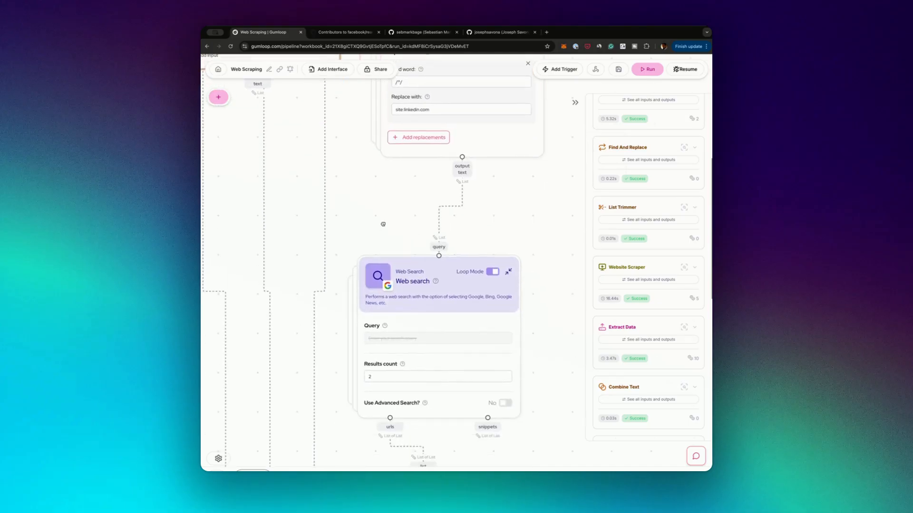
pyautogui.scroll(-2, 336, 306)
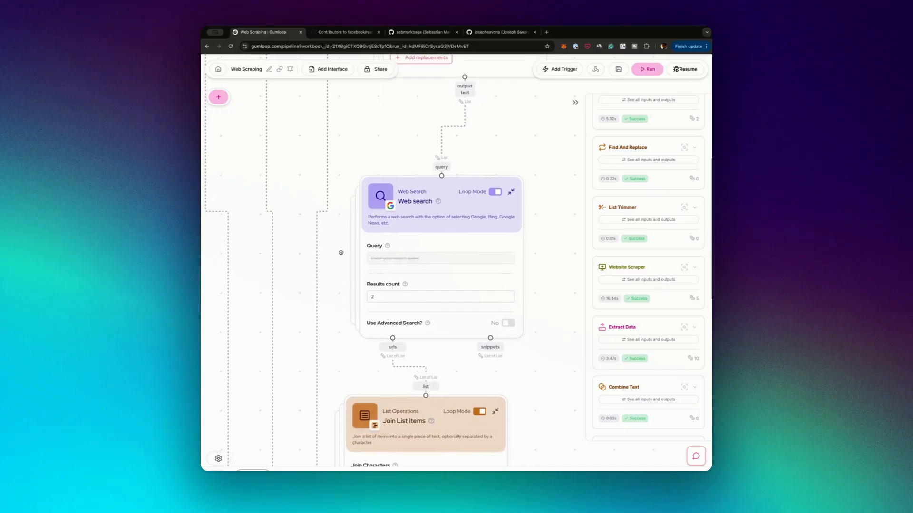
pyautogui.moveTo(519, 205)
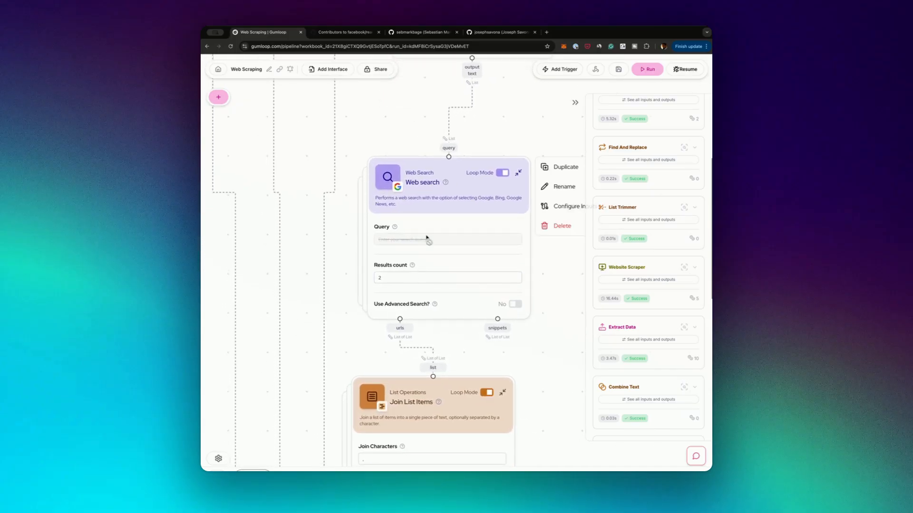
pyautogui.scroll(-4, 593, 283)
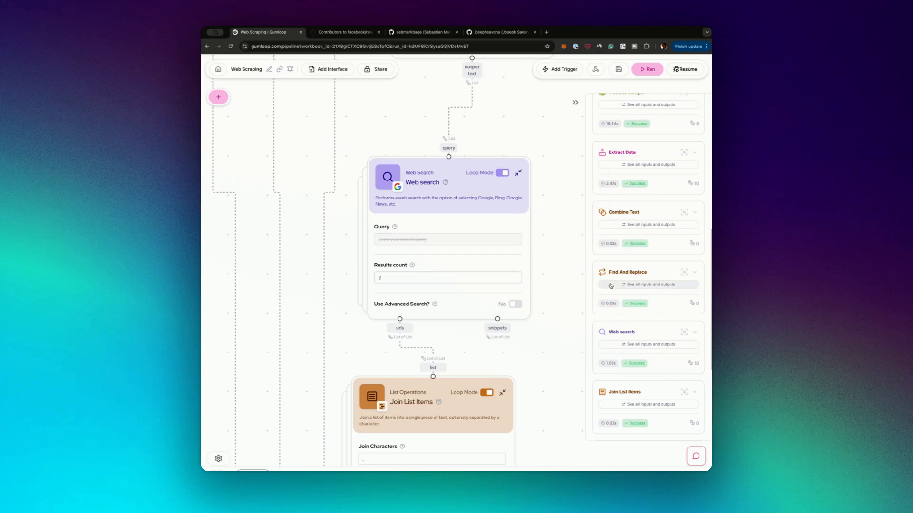
pyautogui.click(672, 345)
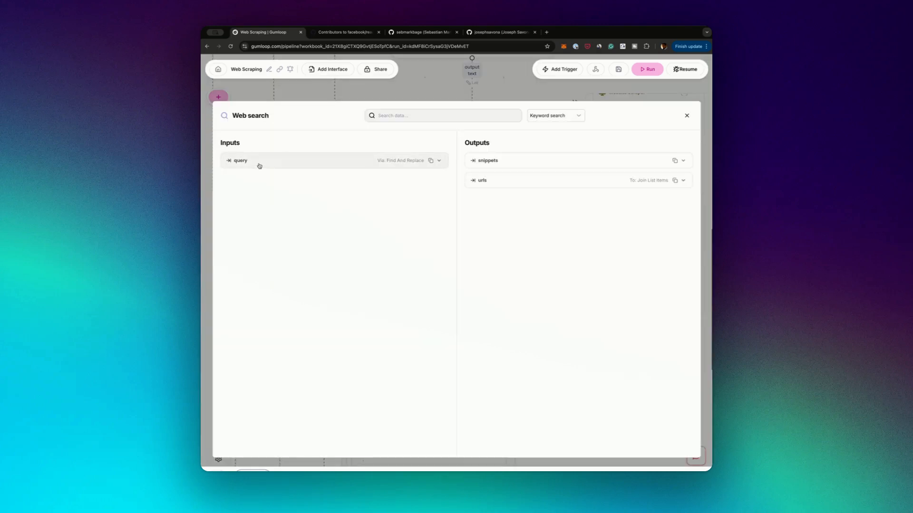
pyautogui.click(259, 164)
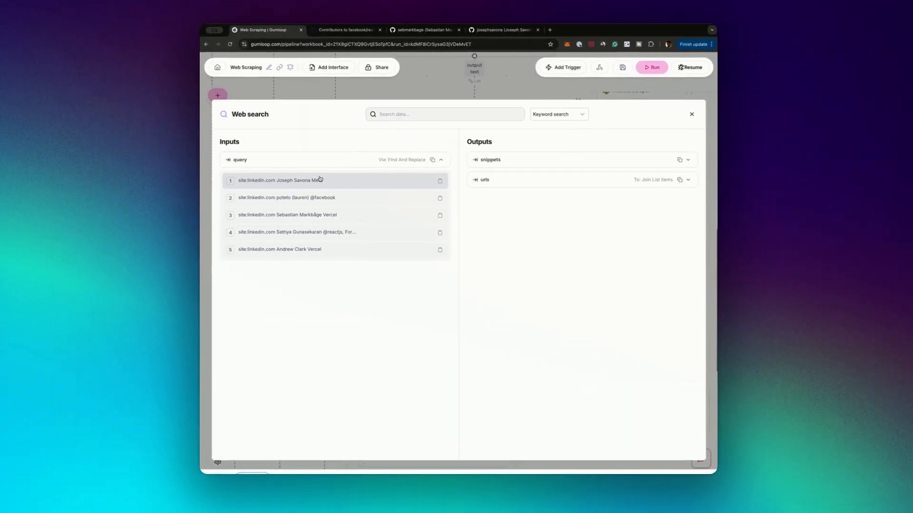
pyautogui.click(687, 117)
# Inspect the Web search node's Results count and its urls output leading into Join List Items
pyautogui.scroll(-5, 527, 269)
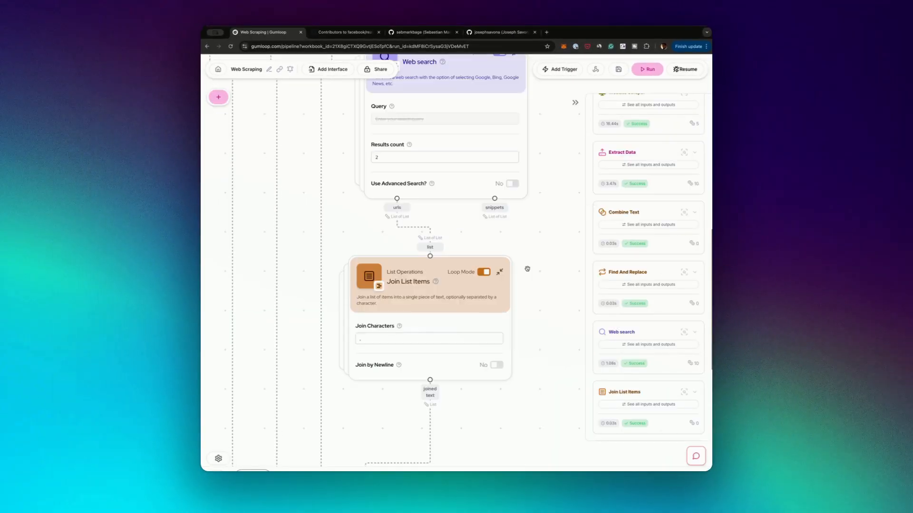
pyautogui.click(402, 208)
pyautogui.doubleClick(387, 154)
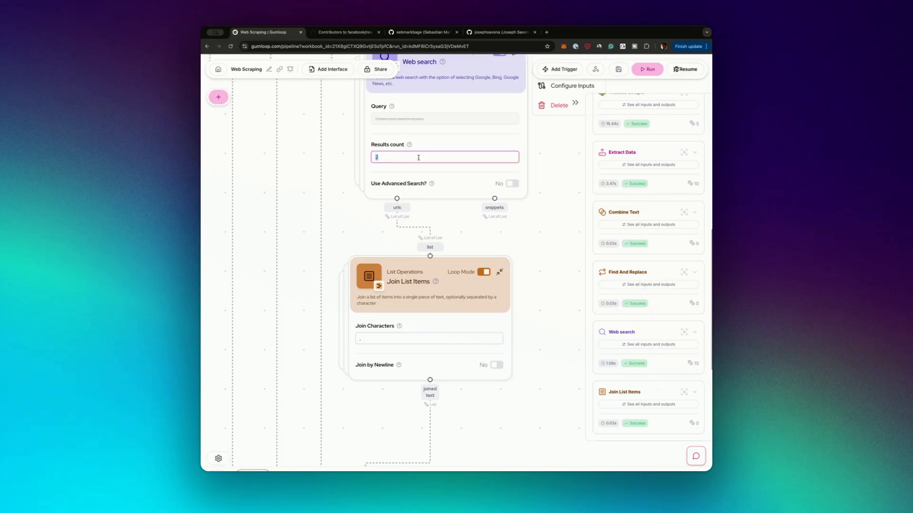
pyautogui.moveTo(544, 162); pyautogui.dragTo(572, 212)
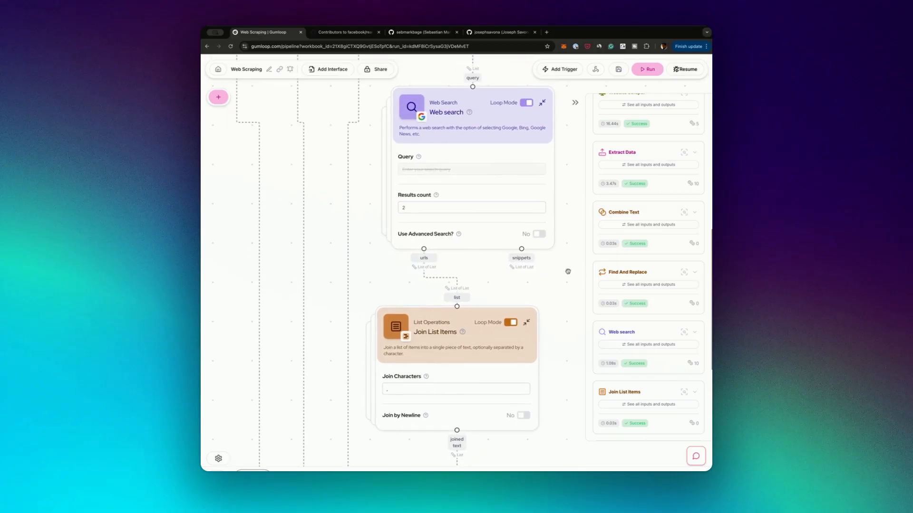
pyautogui.moveTo(568, 271); pyautogui.dragTo(545, 235)
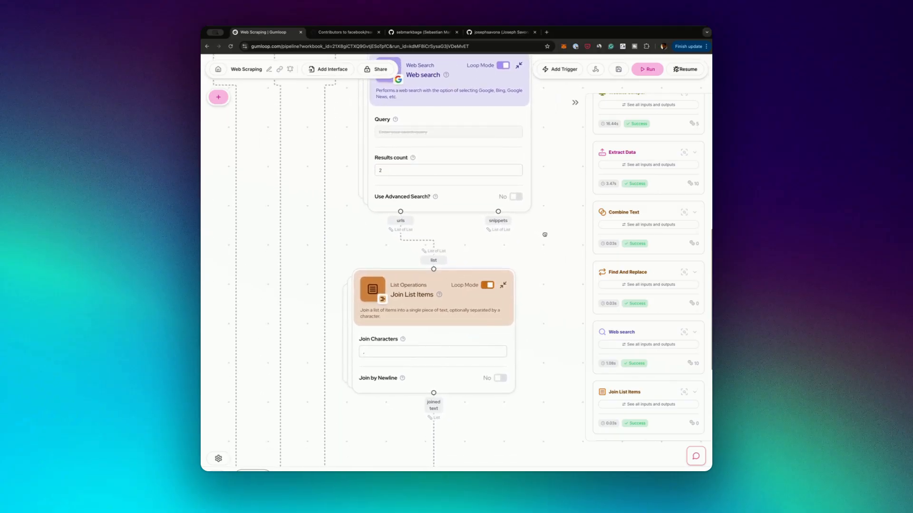
# Examine the Join List Items node and its Join Characters setting
pyautogui.scroll(-1, 544, 235)
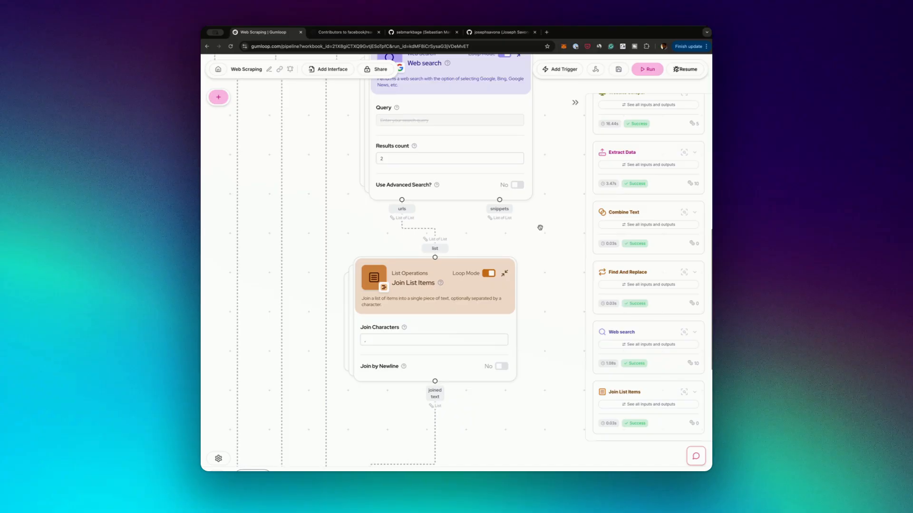
pyautogui.moveTo(529, 351); pyautogui.dragTo(550, 269)
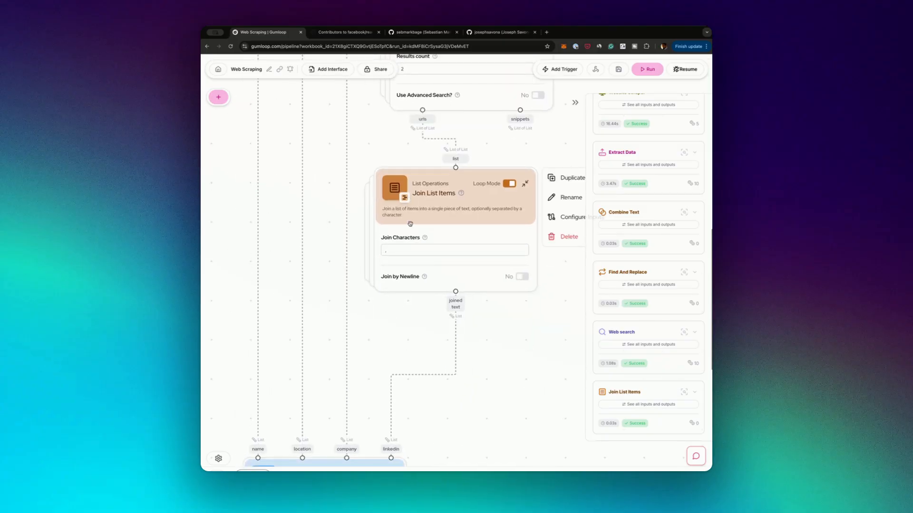
pyautogui.click(397, 255)
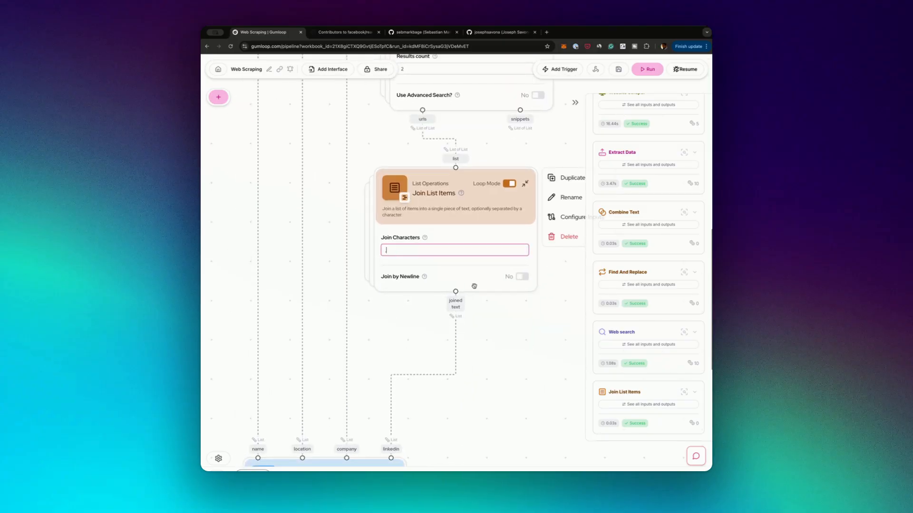
# Review the CSV Writer's contributors.csv filename and its name, location, company and linkedin column headers
pyautogui.moveTo(497, 378); pyautogui.dragTo(535, 277)
pyautogui.moveTo(466, 367); pyautogui.dragTo(526, 244)
pyautogui.scroll(-3, 517, 307)
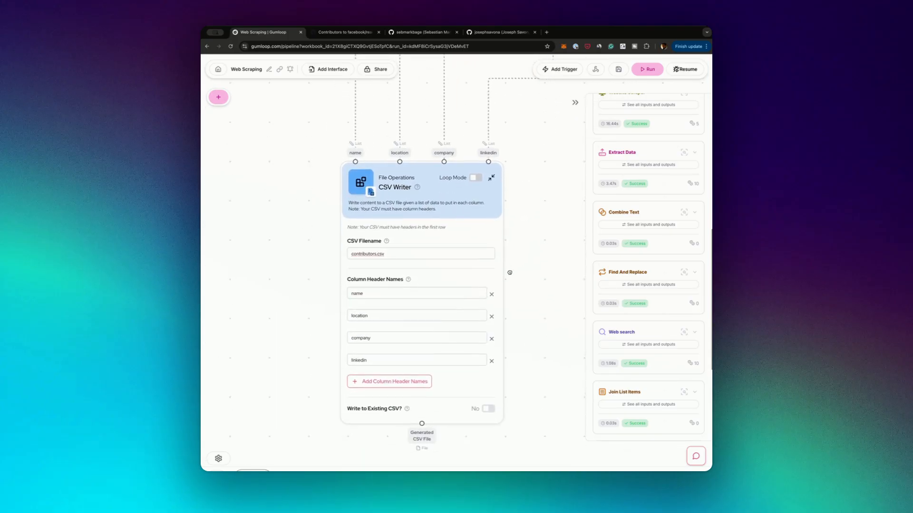
pyautogui.moveTo(406, 197)
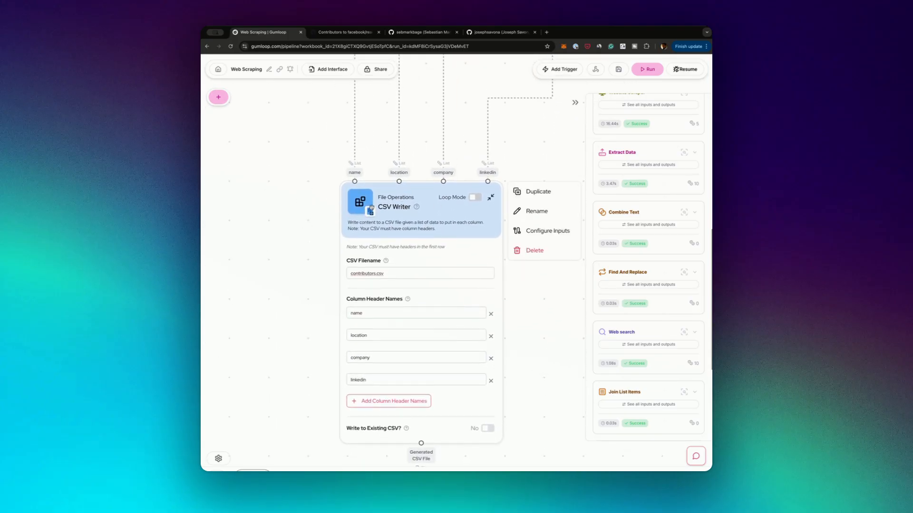
pyautogui.click(381, 278)
pyautogui.tripleClick(365, 273)
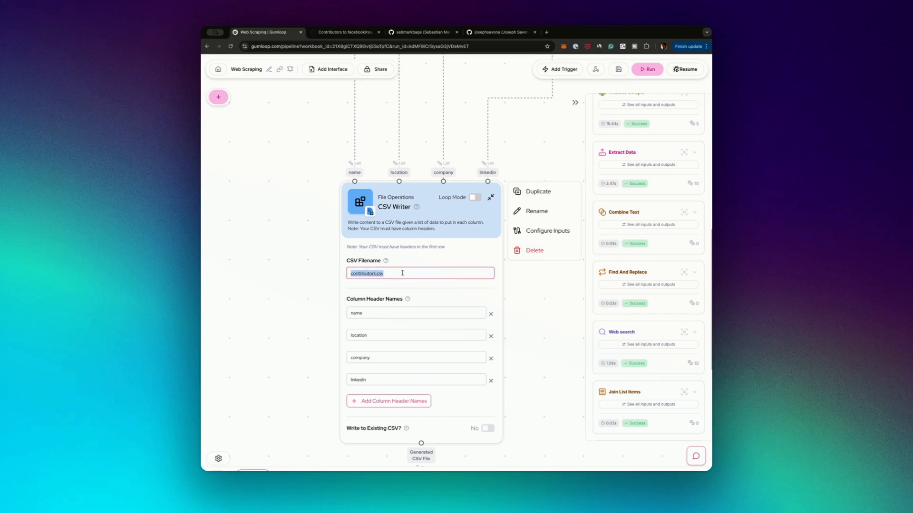
pyautogui.doubleClick(362, 314)
pyautogui.doubleClick(364, 336)
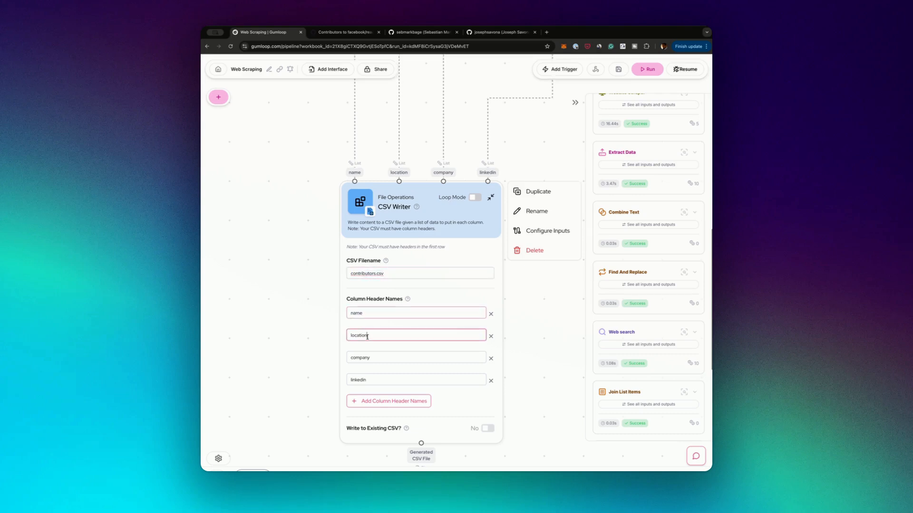
pyautogui.doubleClick(375, 359)
pyautogui.doubleClick(362, 380)
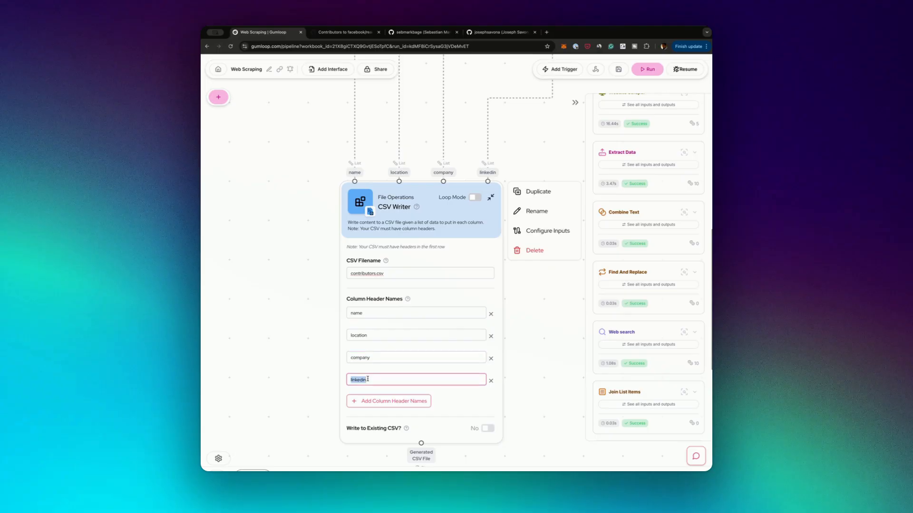
# Switch to the spreadsheet with the generated contributors table and check the second contributor's linkedin cell
pyautogui.scroll(-2, 483, 391)
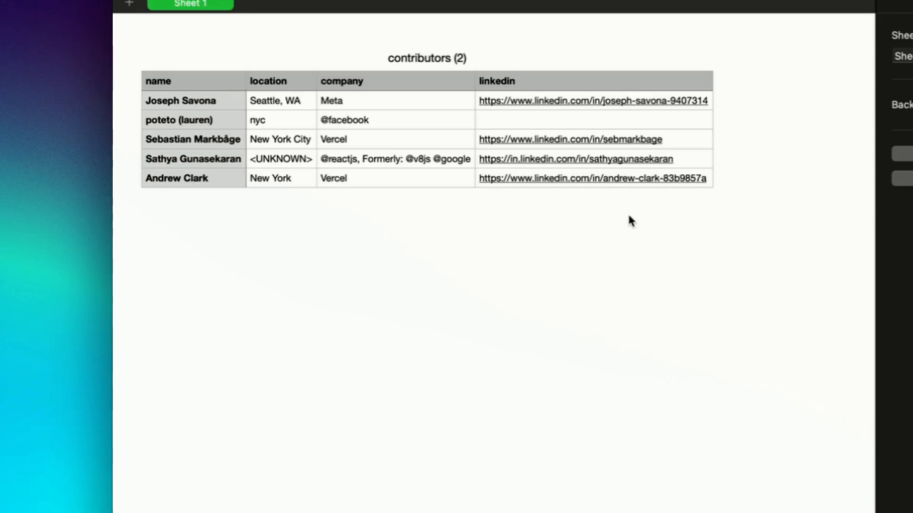
pyautogui.click(488, 121)
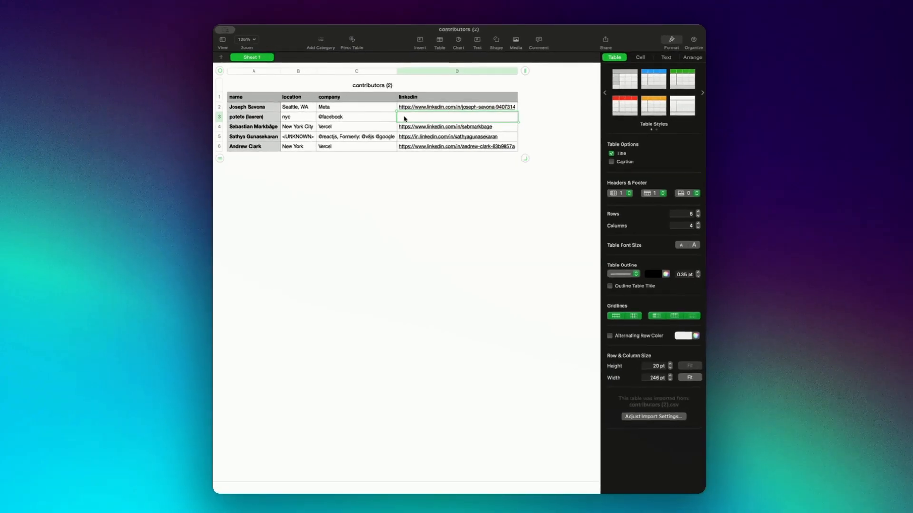
pyautogui.click(448, 179)
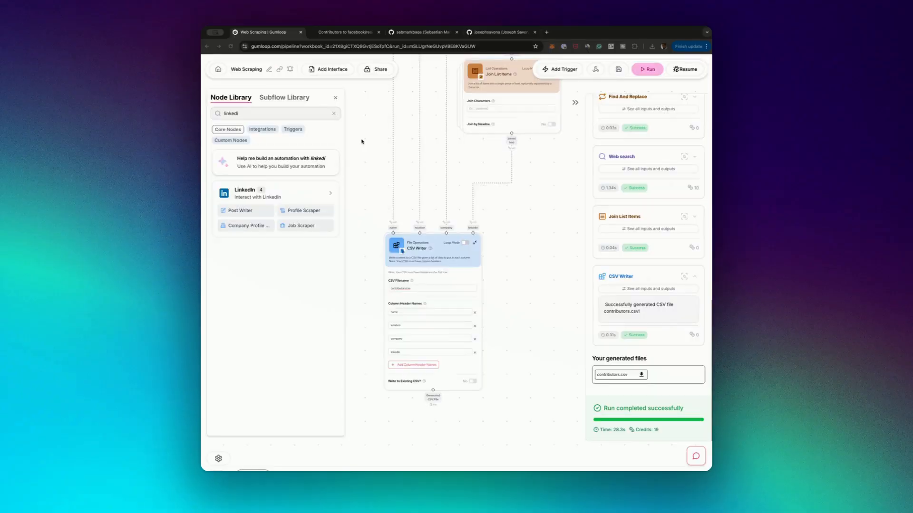
# Search the Node Library for LinkedIn nodes
pyautogui.click(254, 114)
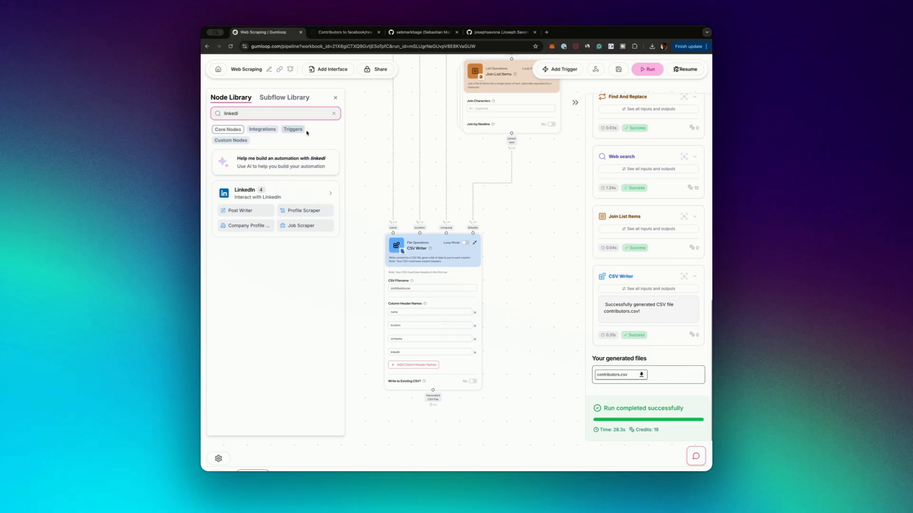